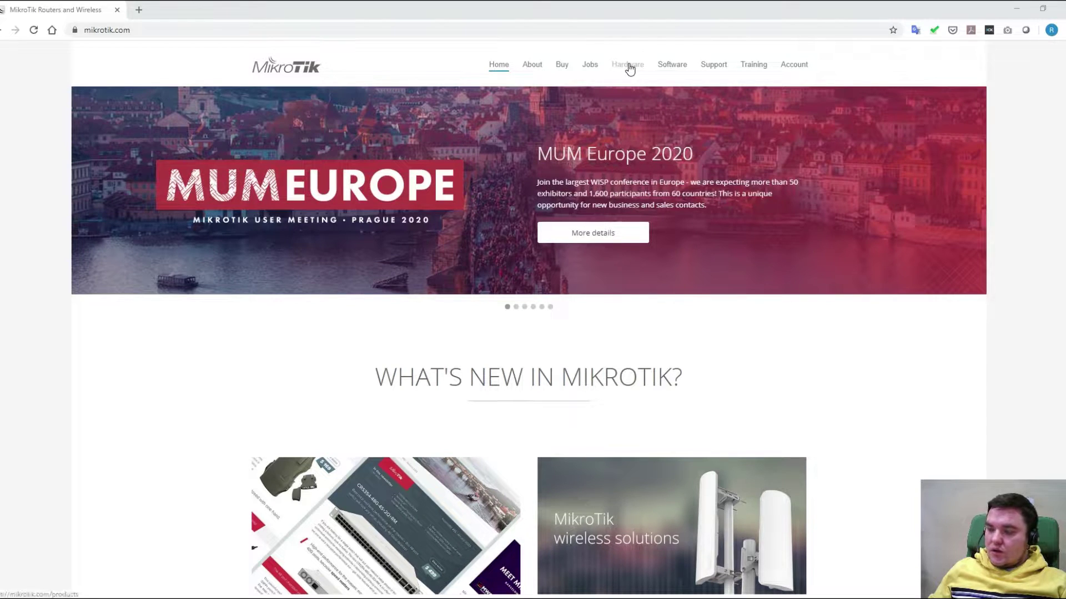
Go to the MikroTik Software downloads page and check the available WinBox download versions
left_click(674, 65)
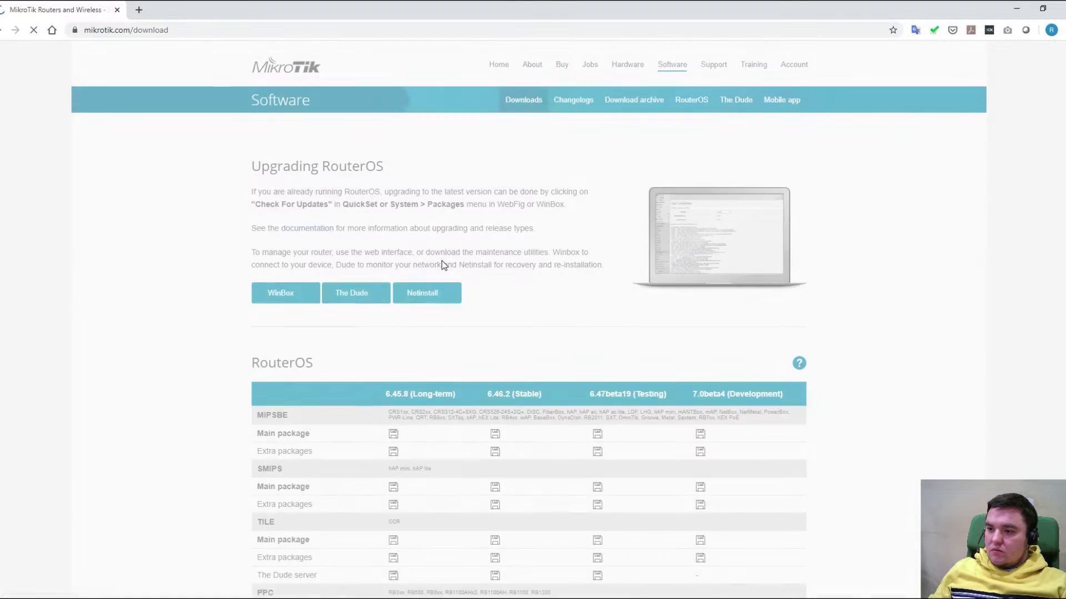
scroll(428, 278, "down", 12)
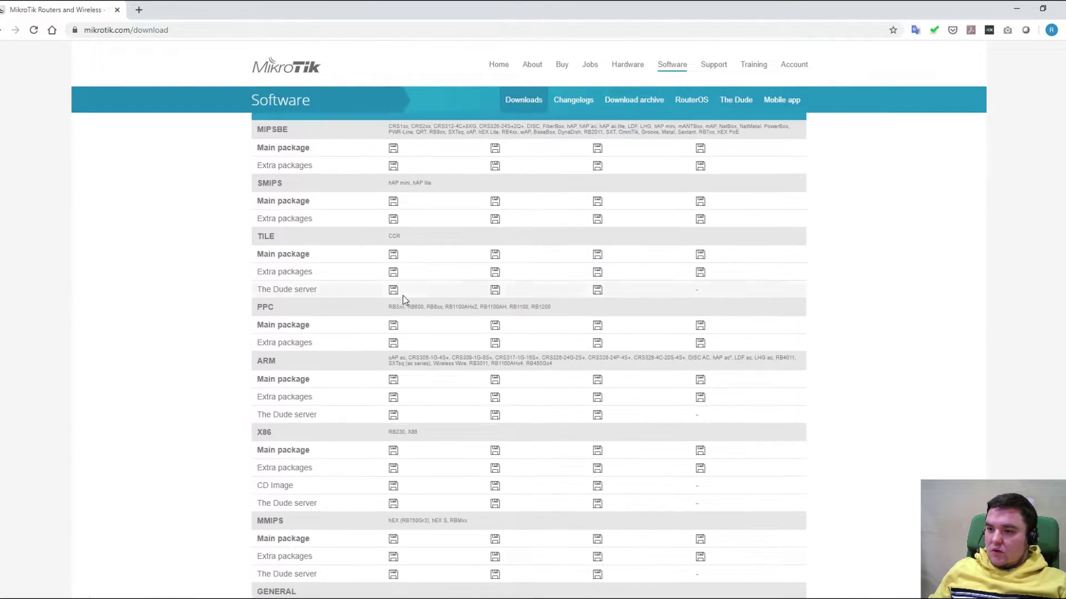
scroll(397, 299, "up", 12)
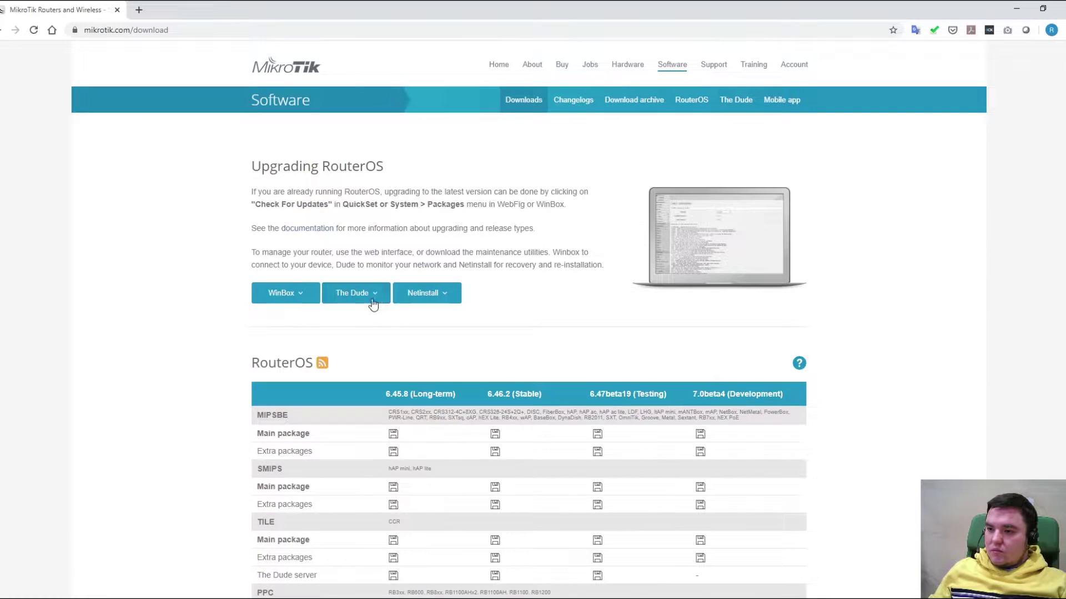
left_click(292, 295)
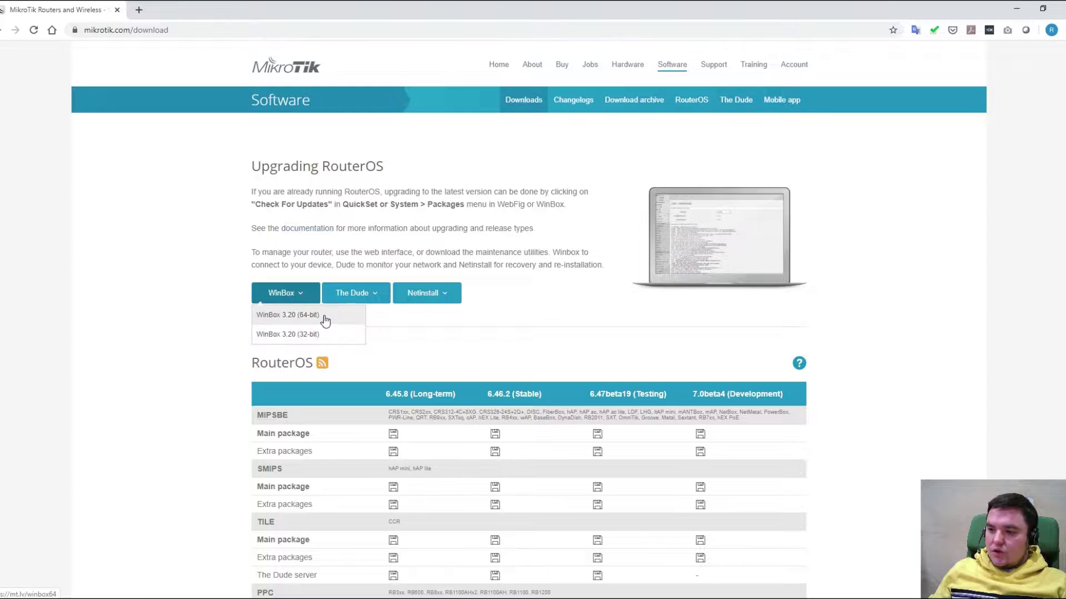
left_click(205, 309)
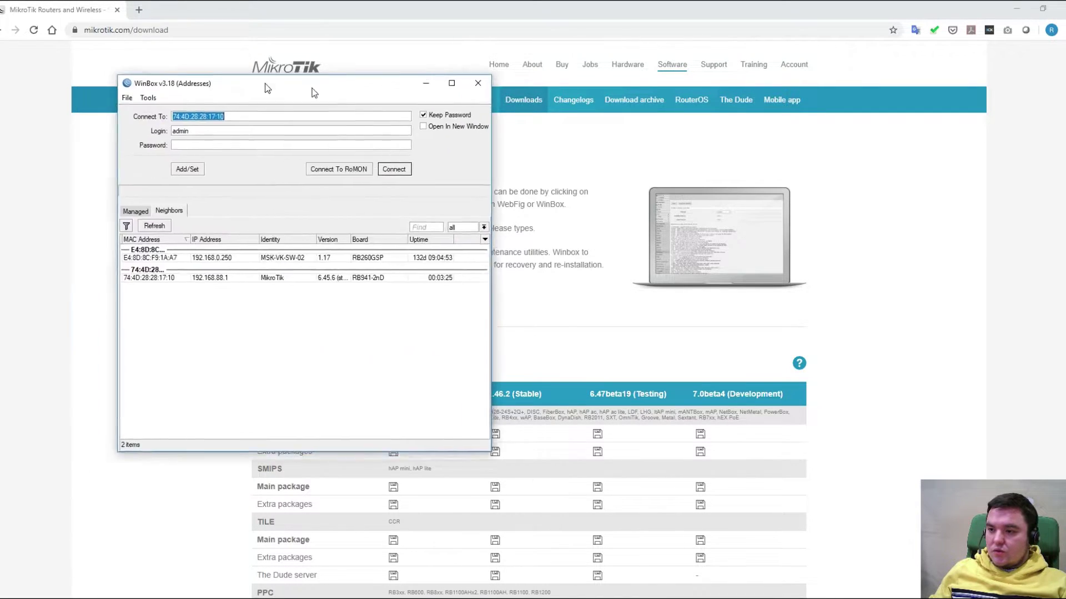
Pick the 192.168.88.1 hAP lite from Neighbors, targeting its MAC 74:4D:28:28:17:10
left_click_drag(259, 79, 355, 101)
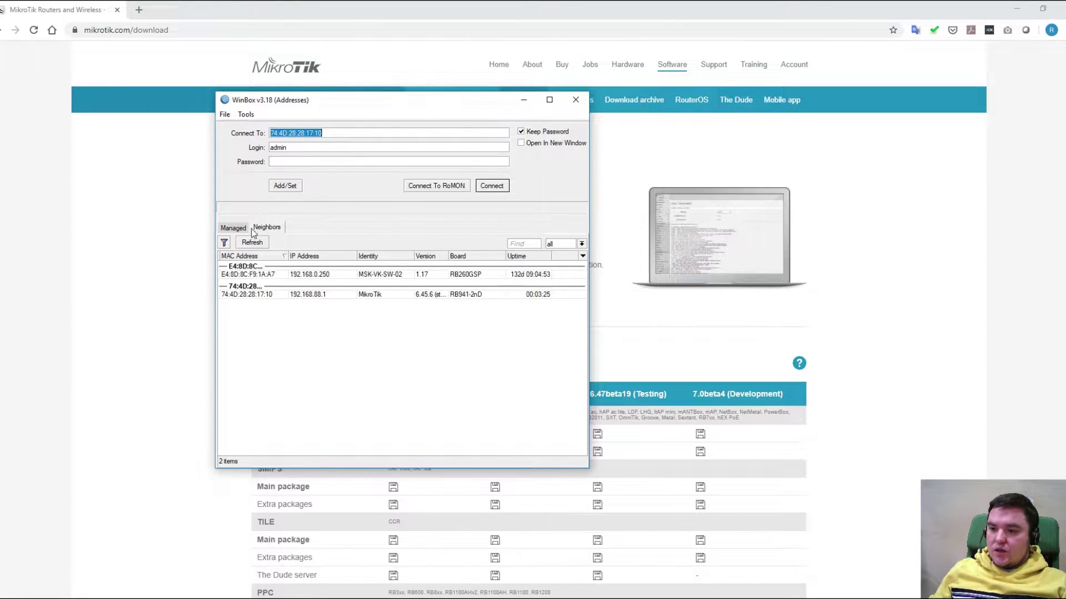
left_click(269, 230)
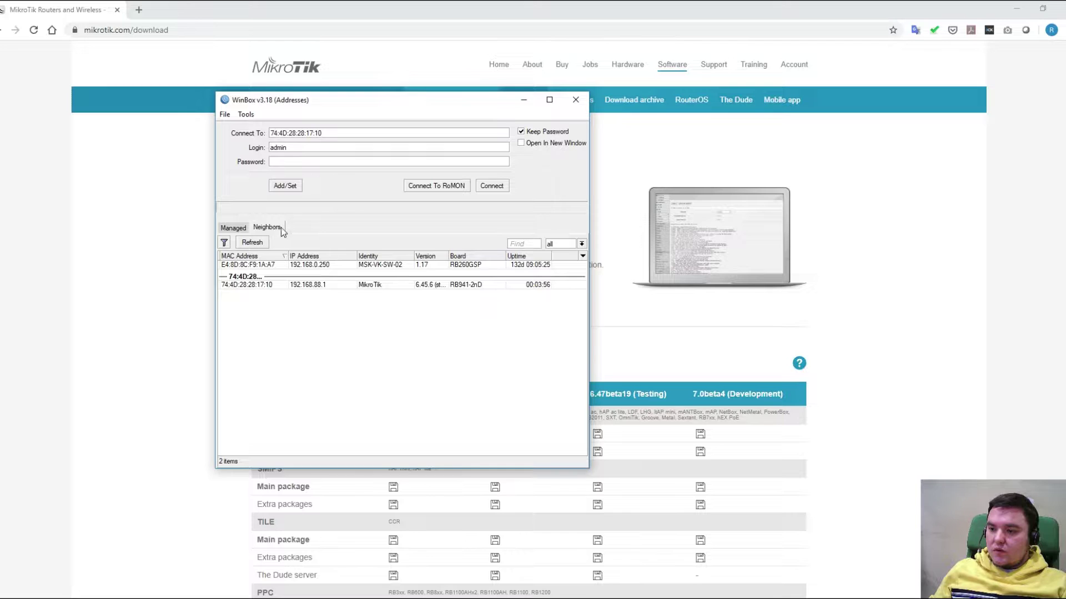
left_click(460, 286)
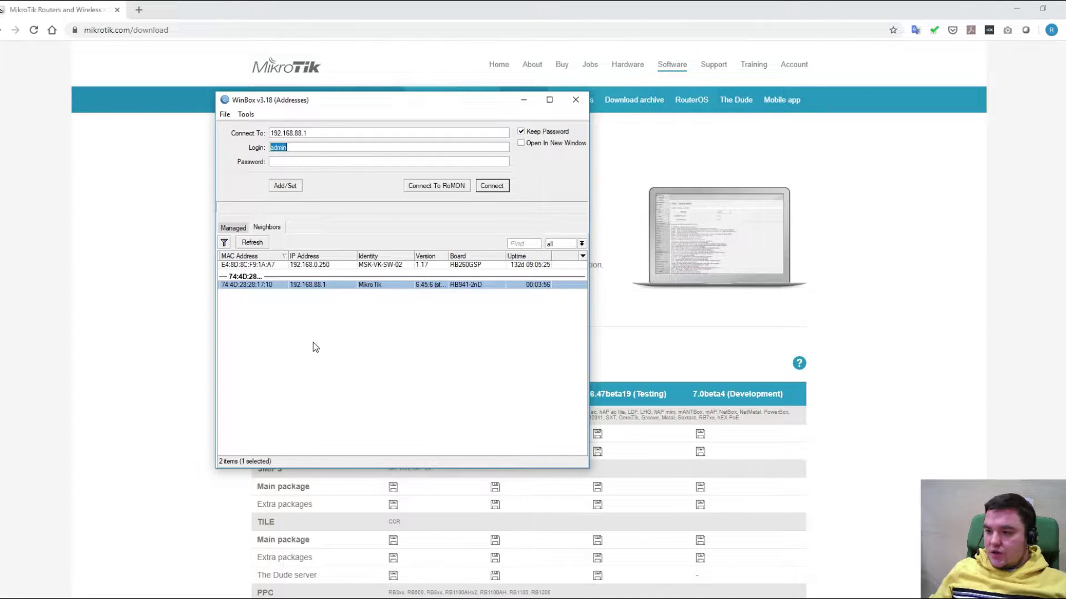
left_click(250, 285)
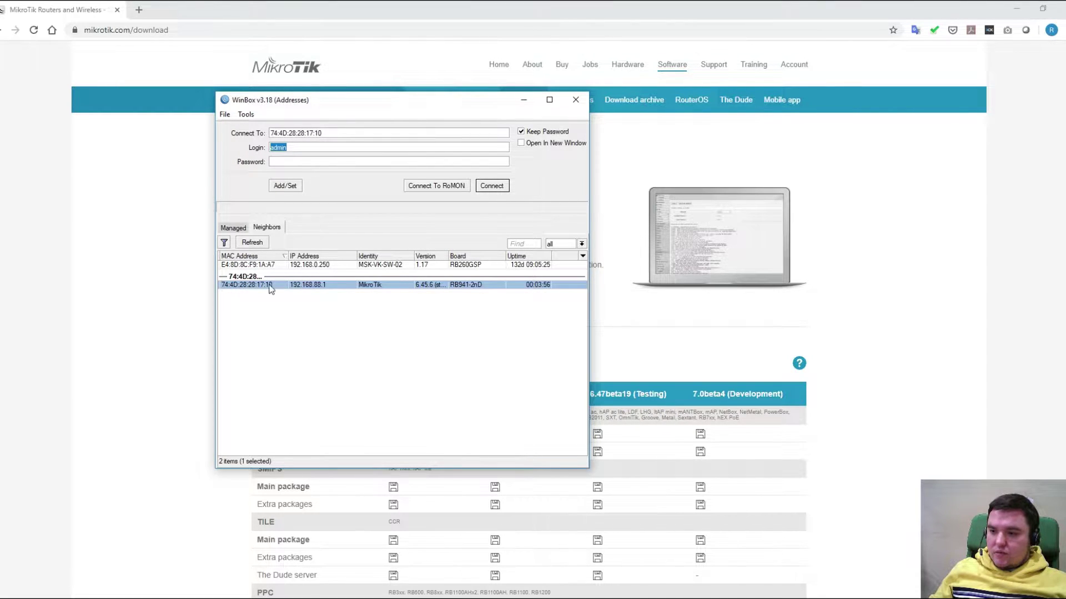
left_click(310, 285)
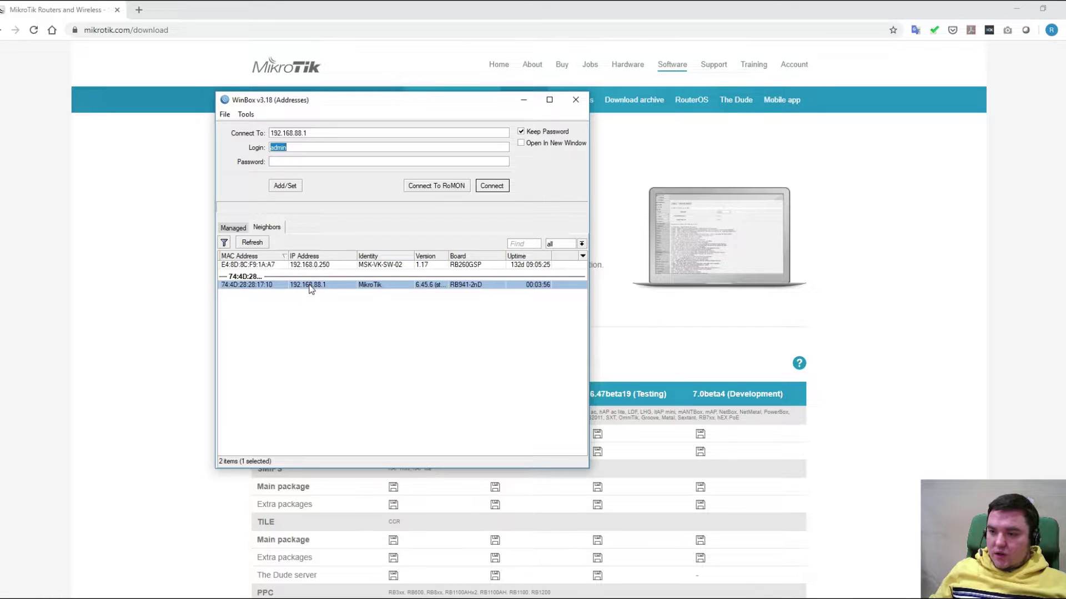
left_click(264, 284)
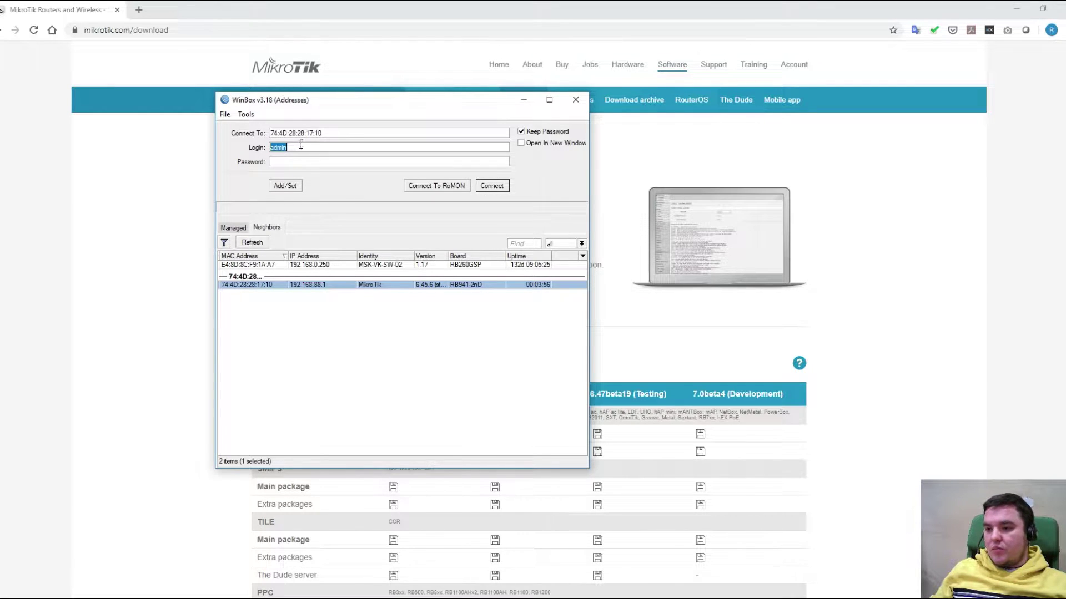
Connect to the hAP lite, maximize the session window and bring up Quick Set
left_click(491, 185)
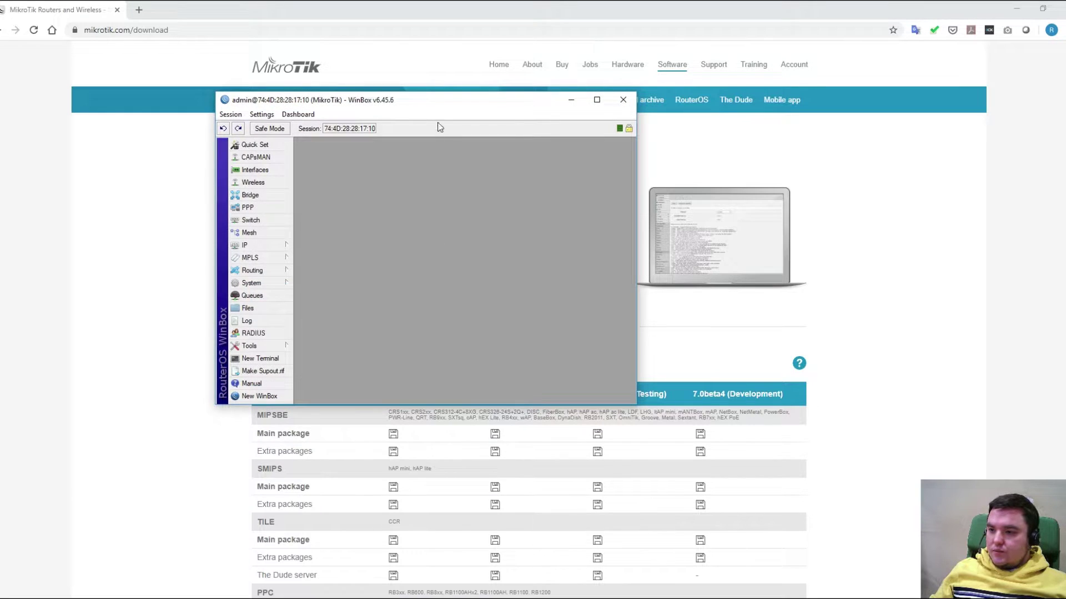
double_click(435, 102)
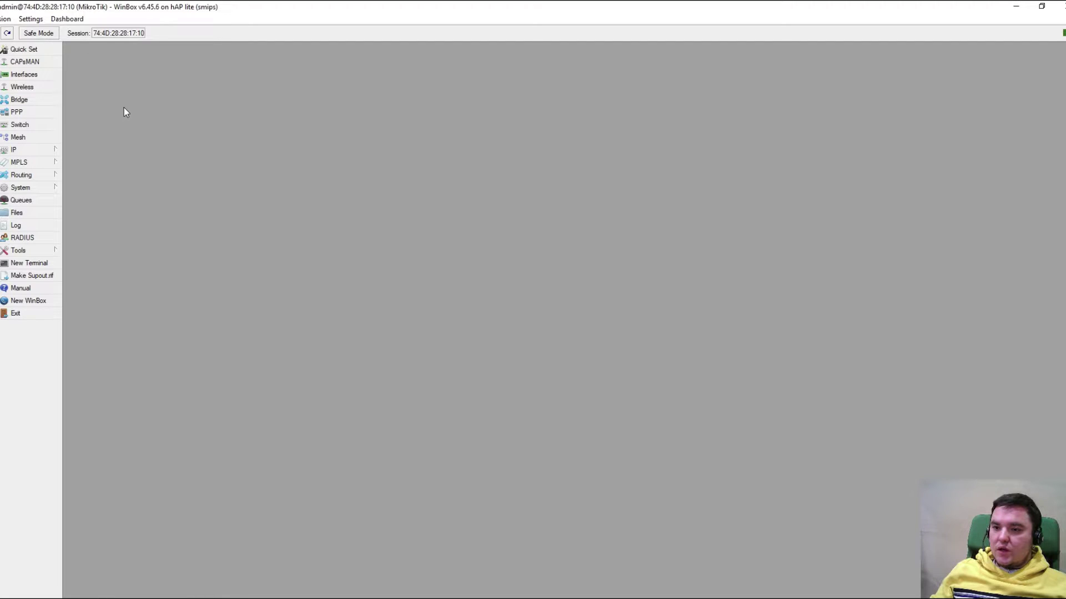
left_click(46, 51)
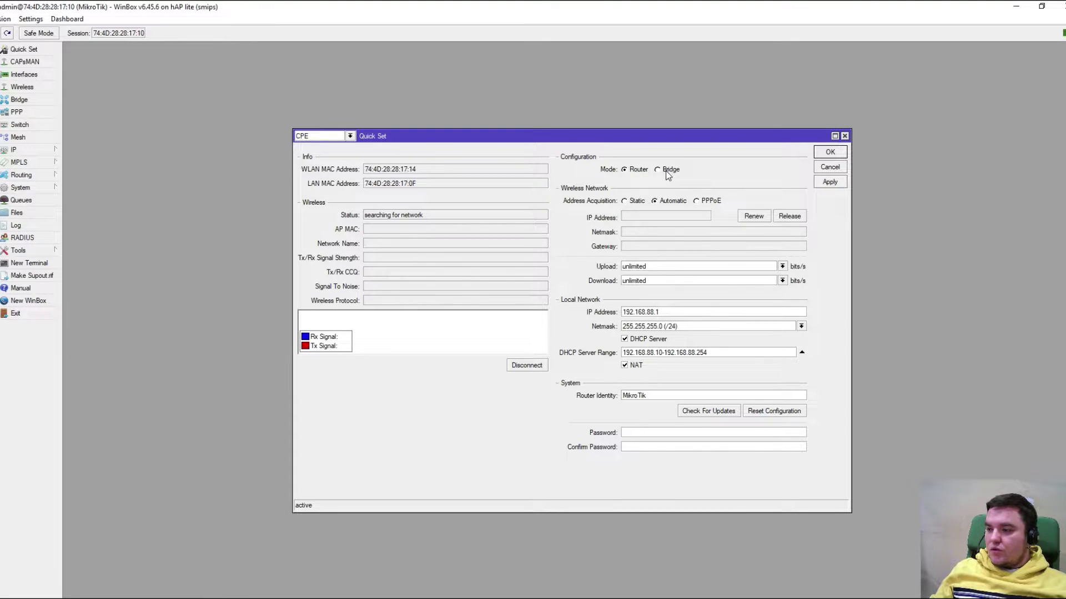
Review Quick Set's mode, upload limit, LAN IP, router identity and password fields, then cancel
left_click(637, 171)
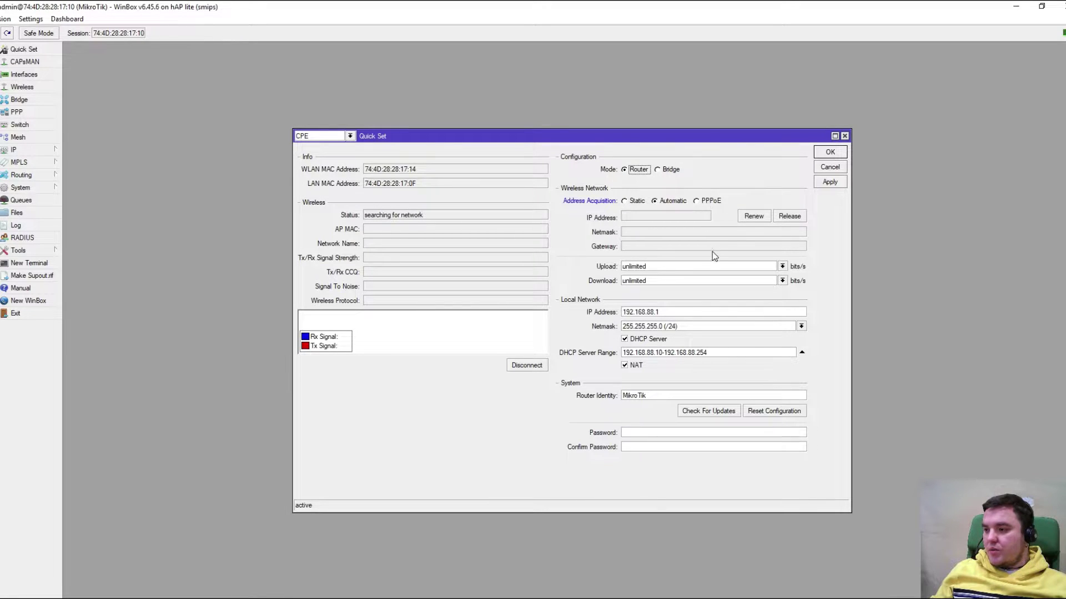
left_click(689, 267)
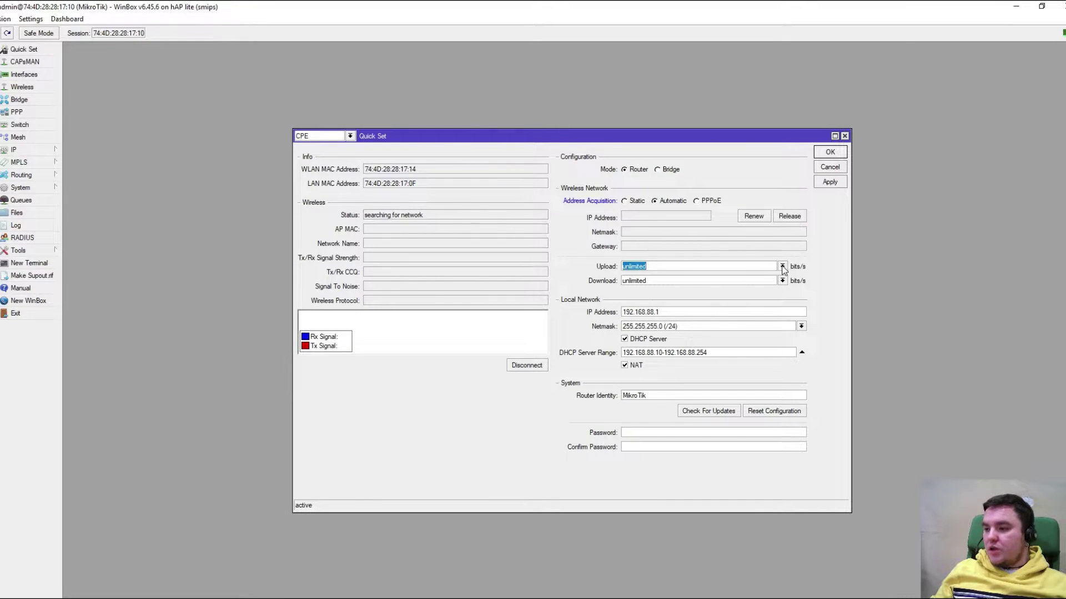
left_click(782, 266)
left_click(784, 269)
left_click(673, 312)
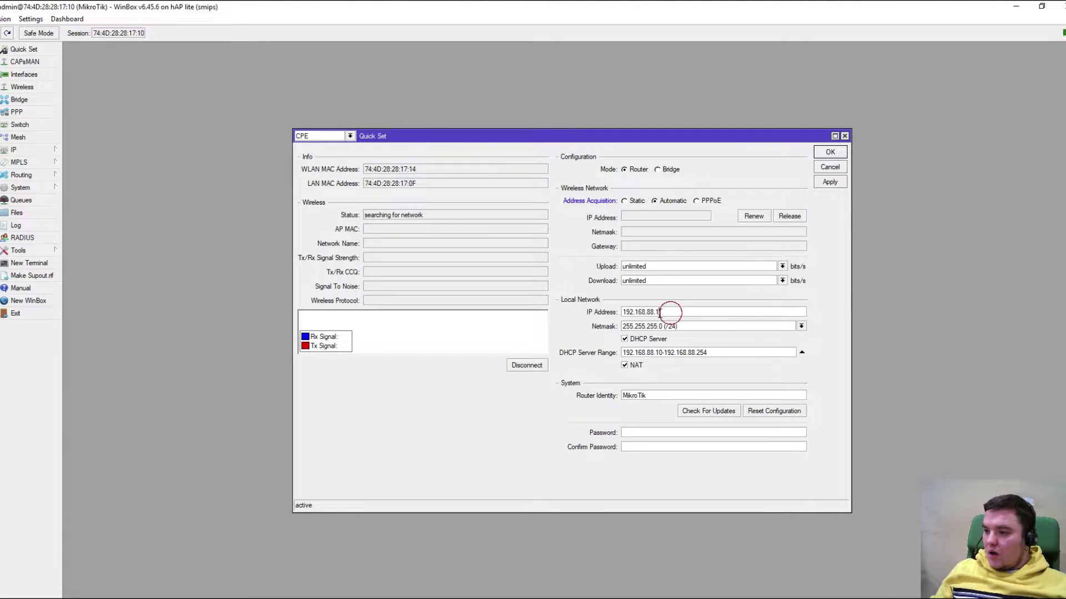
left_click(651, 312)
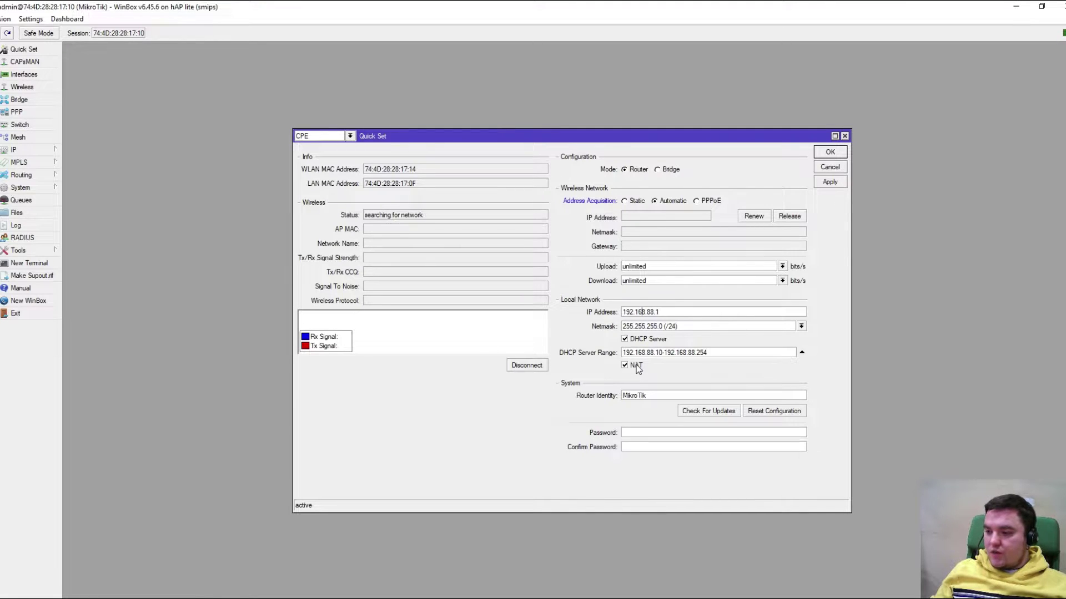
double_click(639, 395)
left_click_drag(670, 395, 615, 394)
left_click(655, 447)
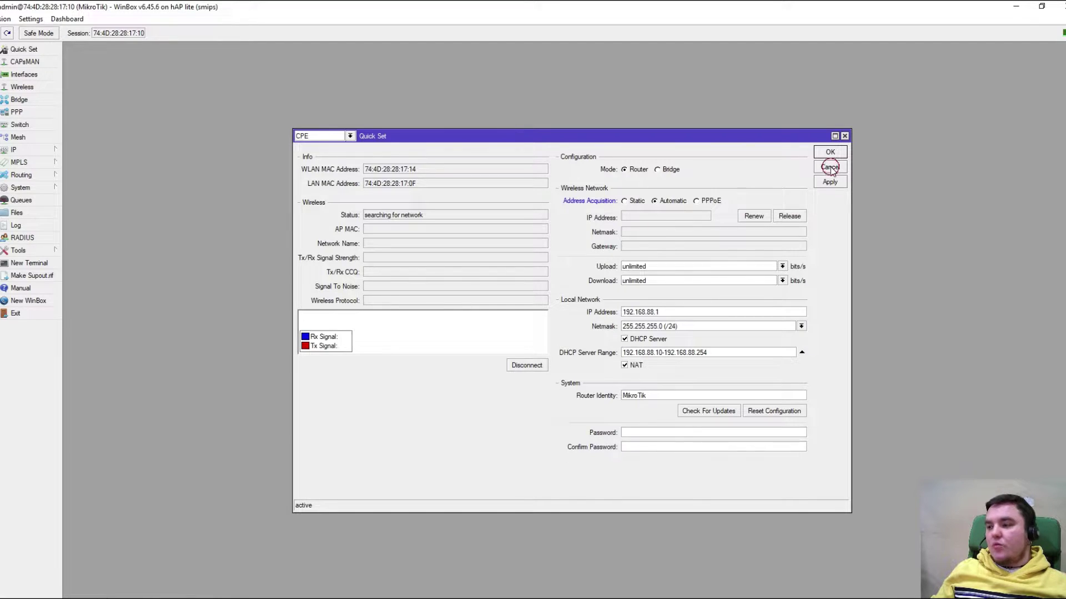
left_click(830, 166)
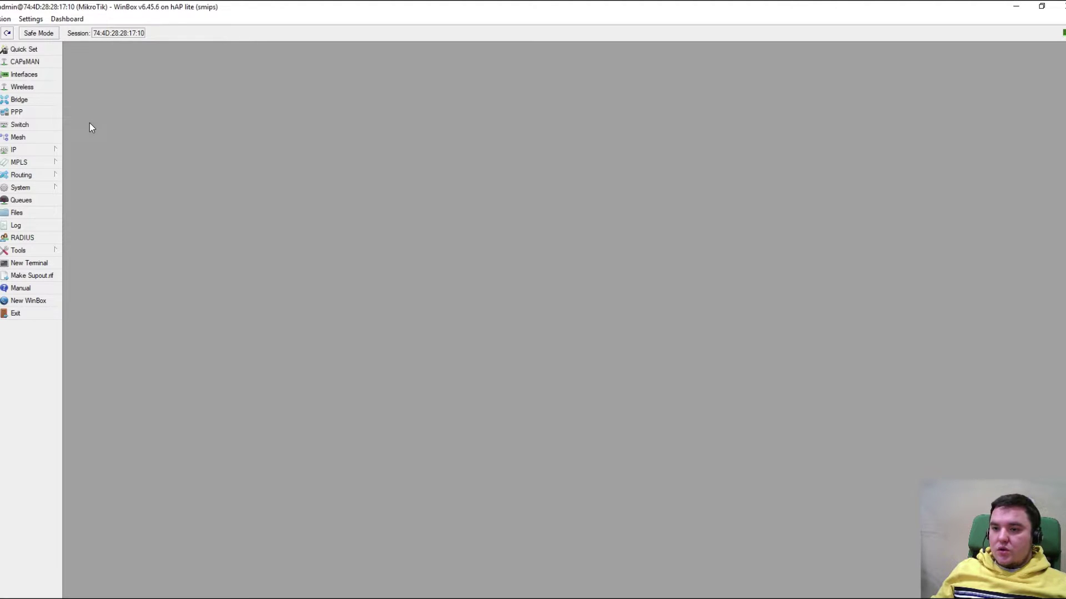
Inspect the router's interfaces (wlan1, ether ports, pwr-line1) and the LAN and WAN interface lists
left_click(44, 74)
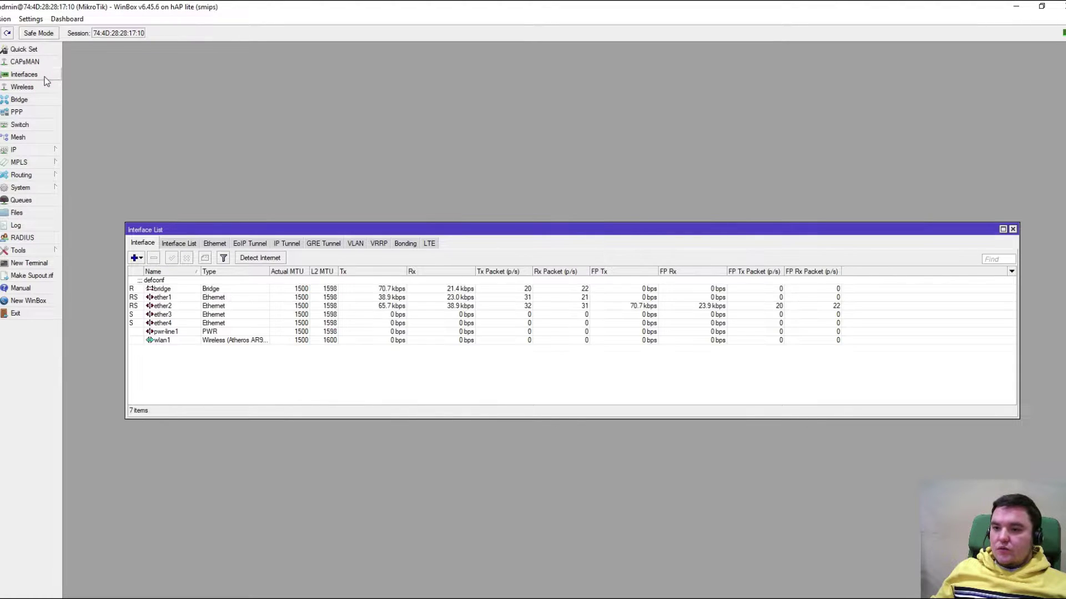
left_click(166, 341)
left_click(167, 322)
left_click(166, 306)
left_click(167, 297)
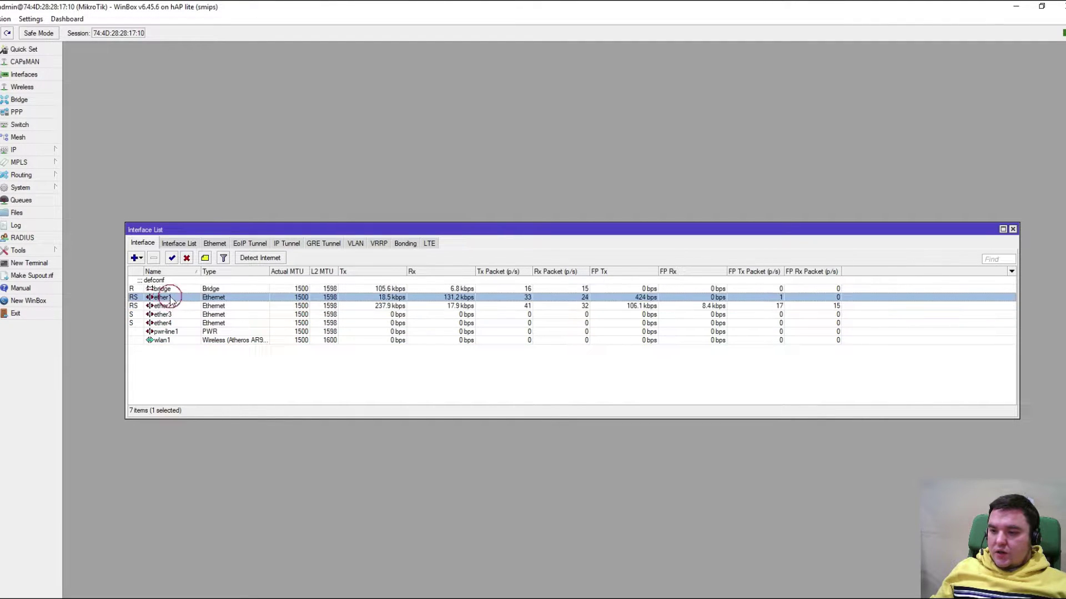
left_click(186, 331)
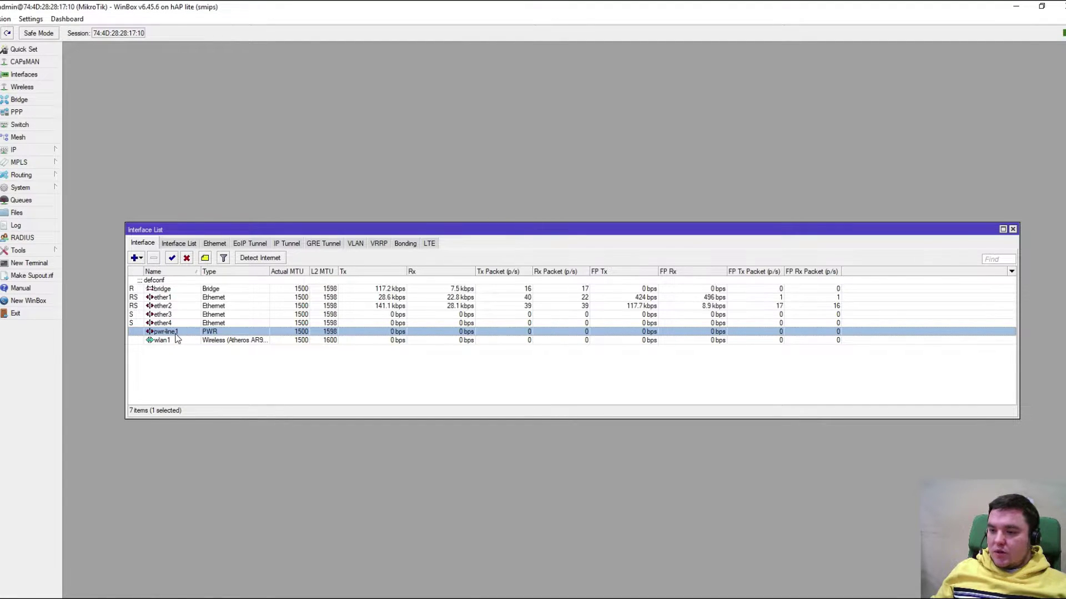
left_click(180, 244)
left_click(156, 290)
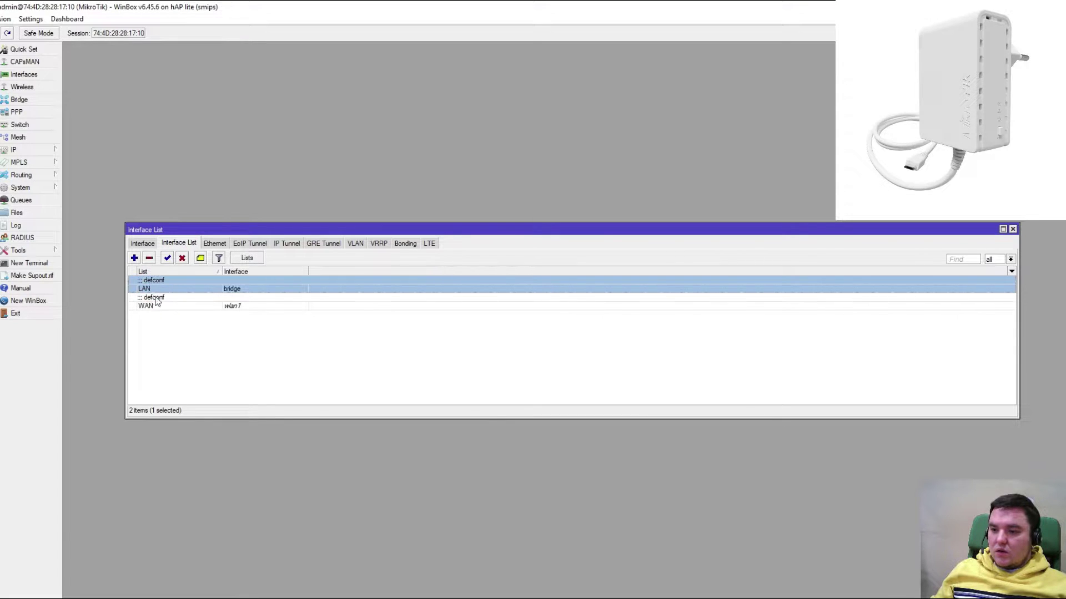
left_click(149, 305)
Browse the Ethernet, EoIP, IP tunnel, GRE, VLAN, VRRP, bonding and LTE views, then open Wireless Tables
left_click(215, 246)
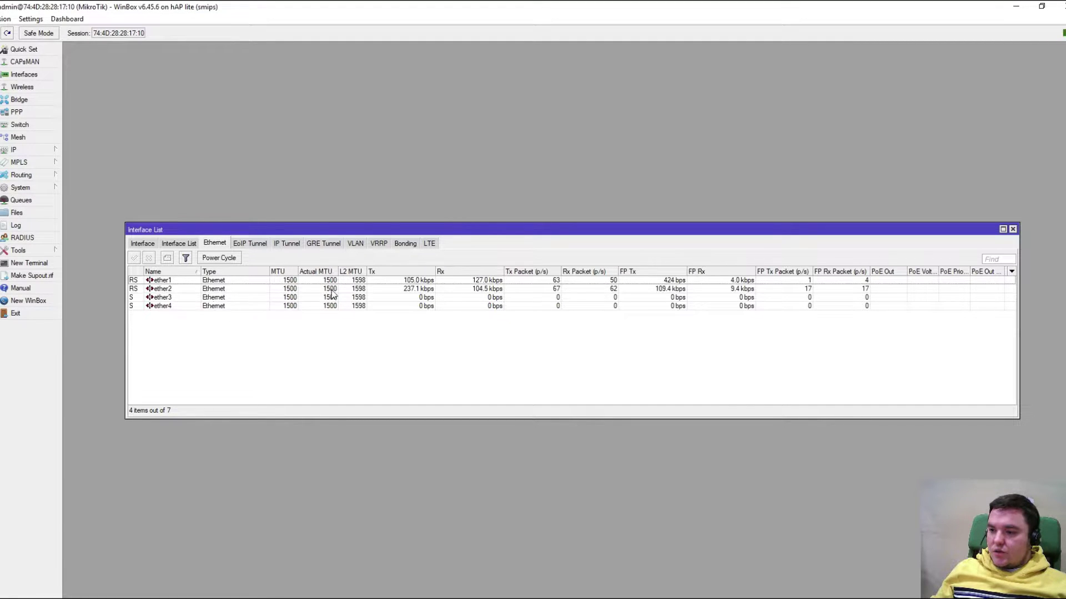
left_click(414, 288)
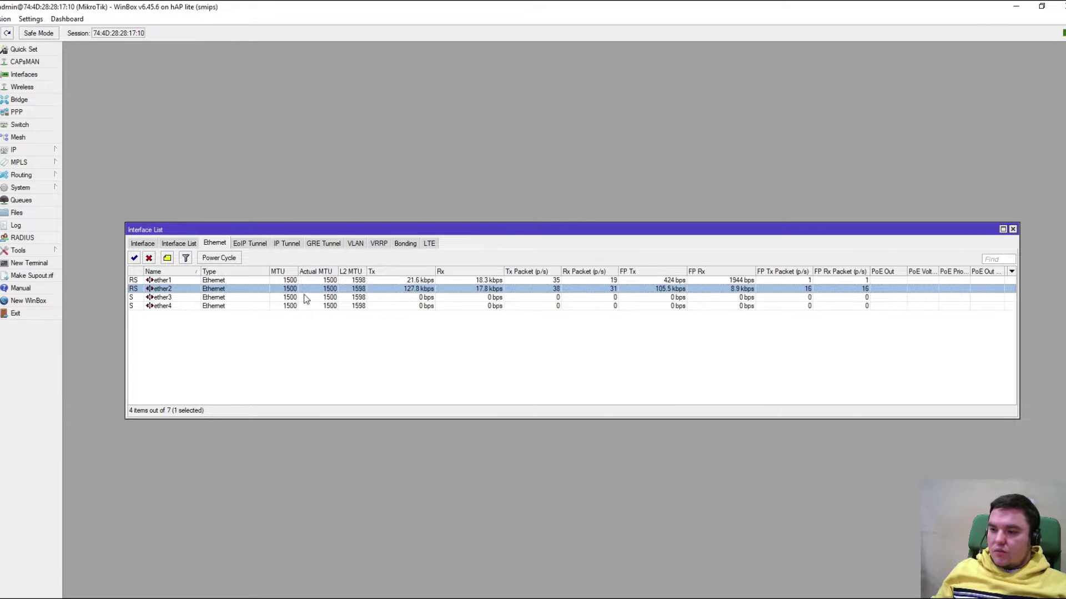
left_click(250, 245)
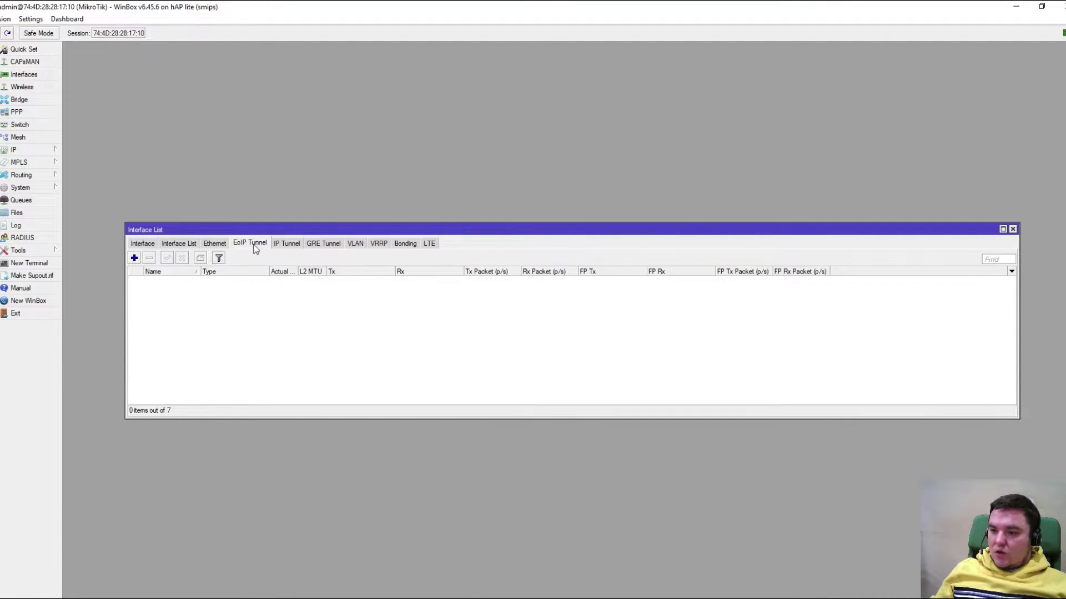
left_click(287, 244)
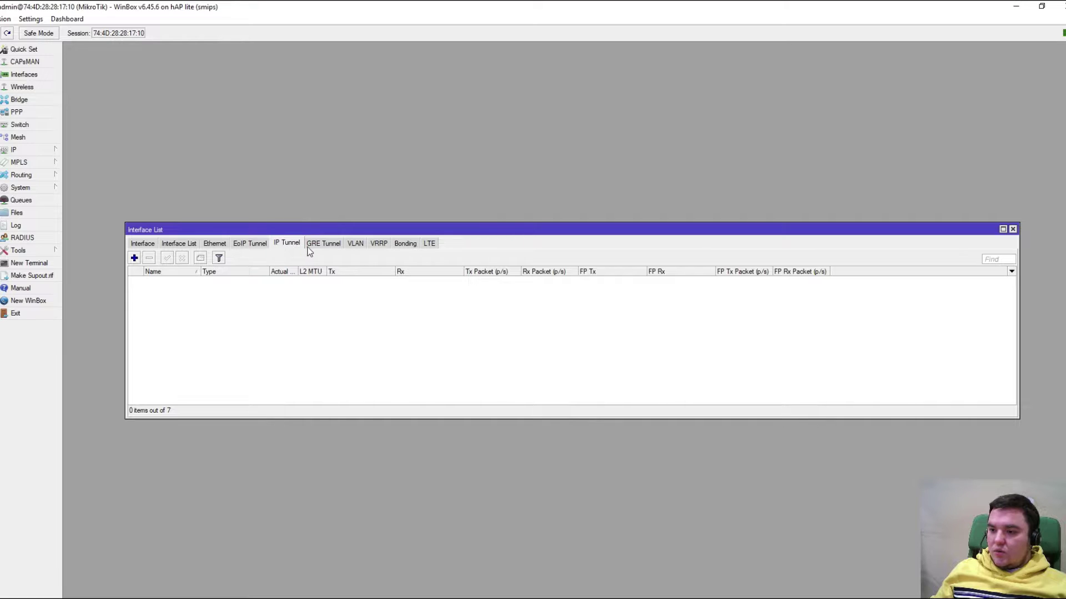
left_click(320, 248)
left_click(355, 245)
left_click(382, 245)
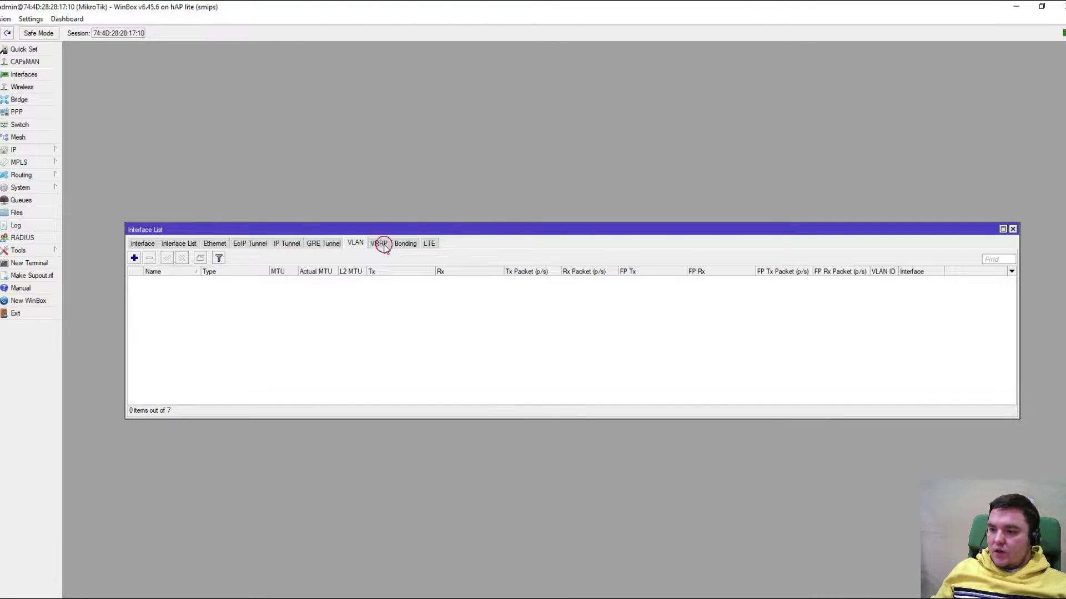
left_click(405, 247)
left_click(429, 244)
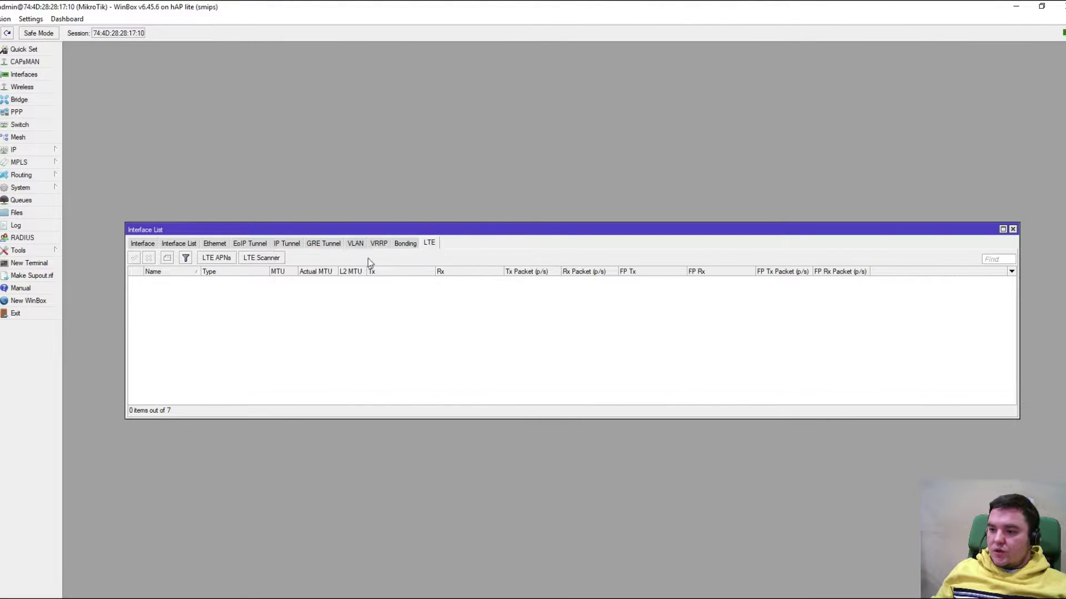
left_click(143, 244)
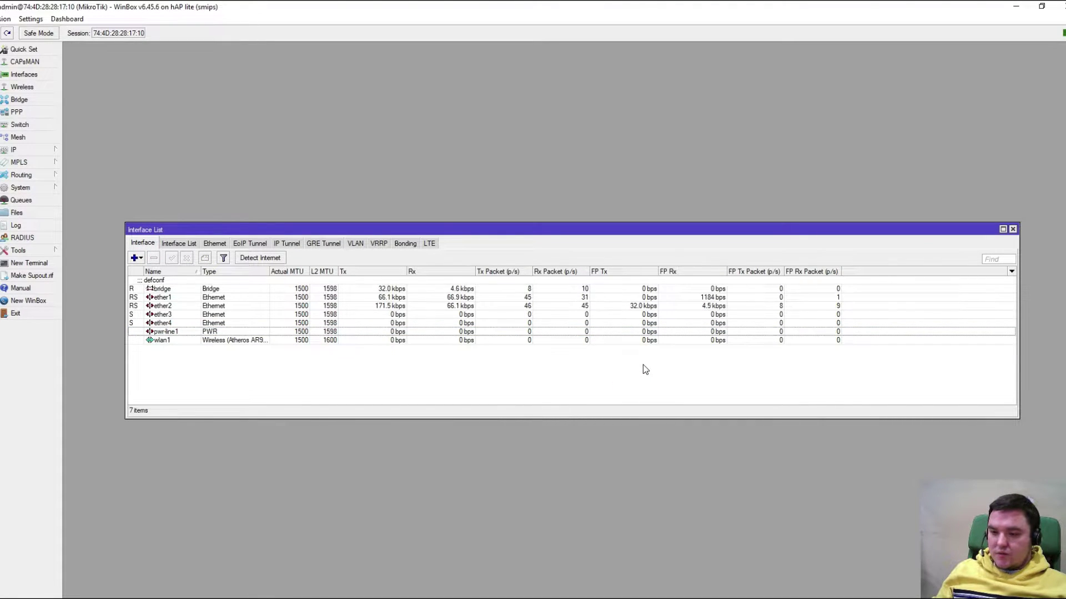
left_click(23, 87)
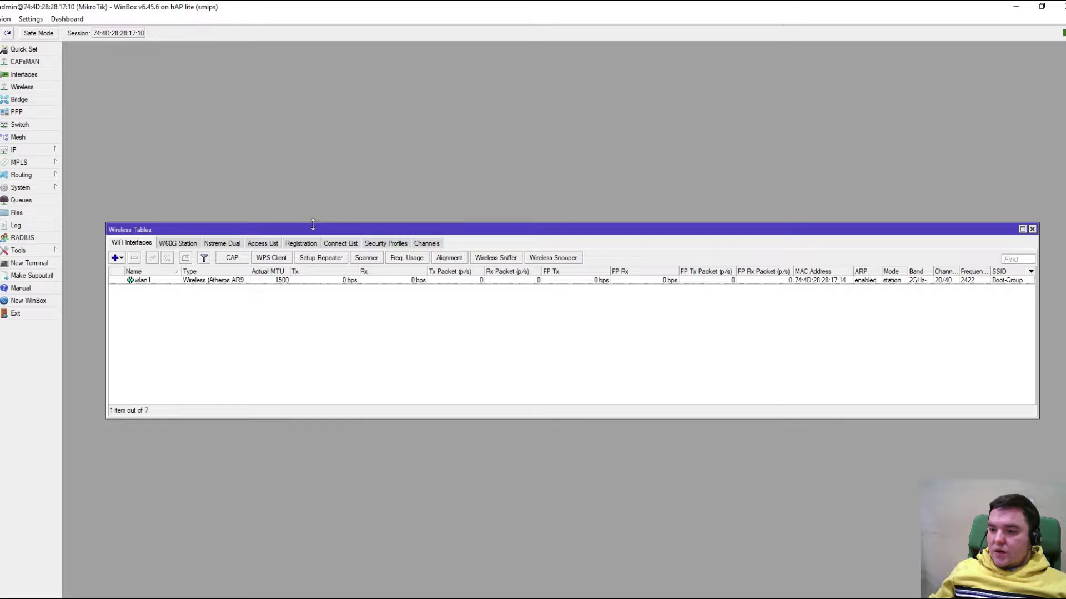
Switch wlan1 to ap bridge mode and rename its SSID to 'Mikrotik 2.4 GHz'
left_click_drag(309, 231, 323, 311)
double_click(156, 360)
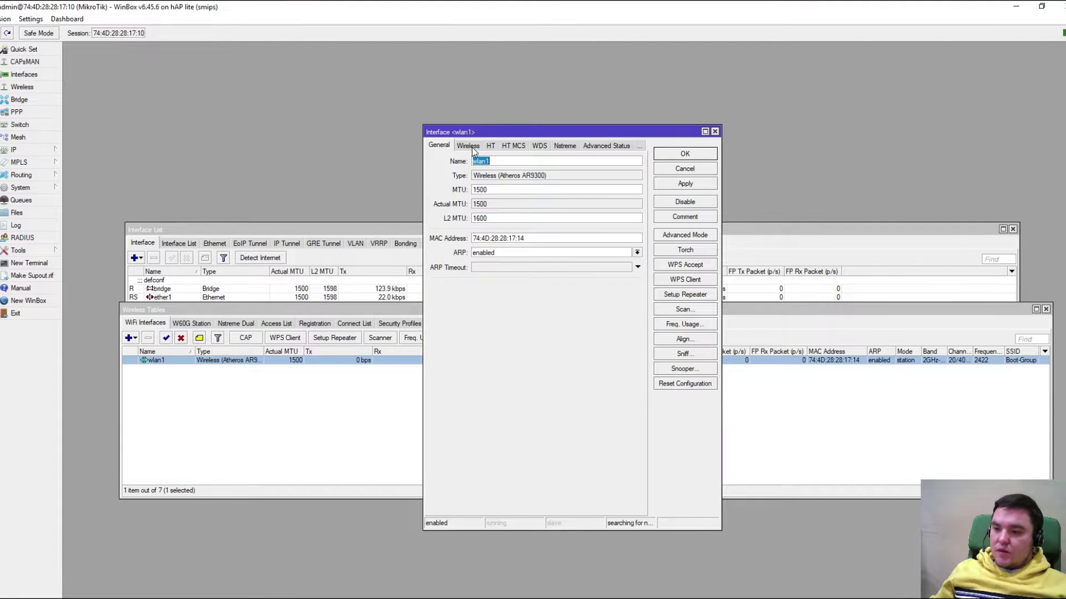
left_click(469, 146)
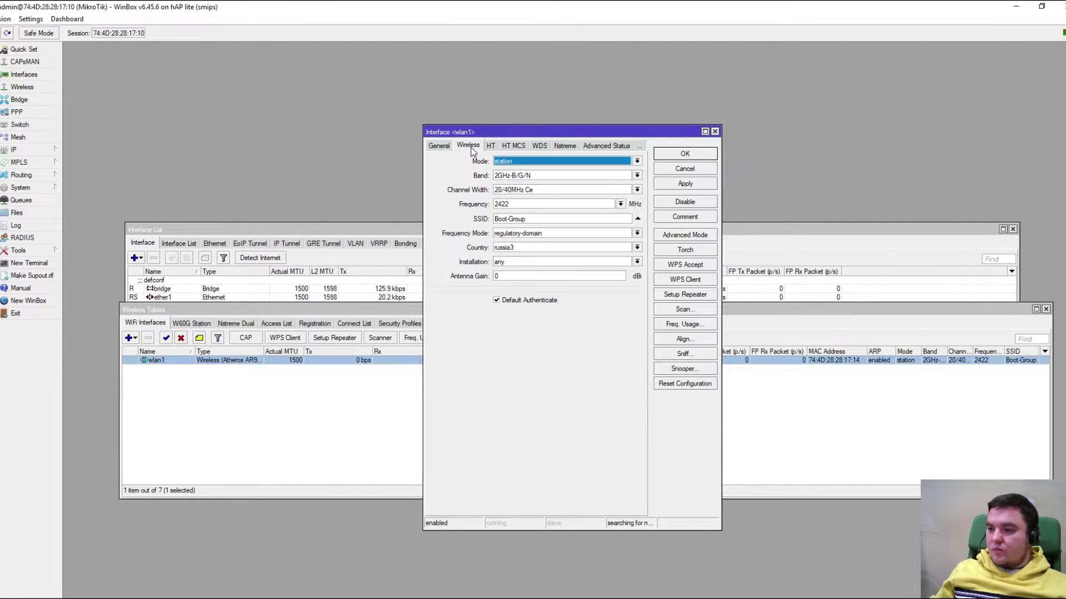
left_click(518, 163)
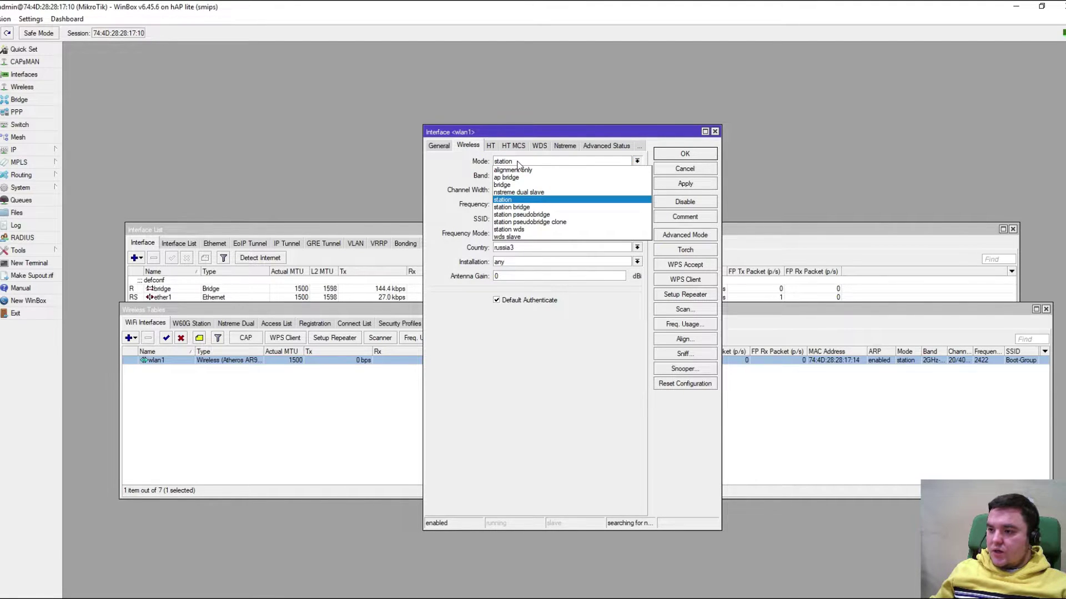
left_click(516, 178)
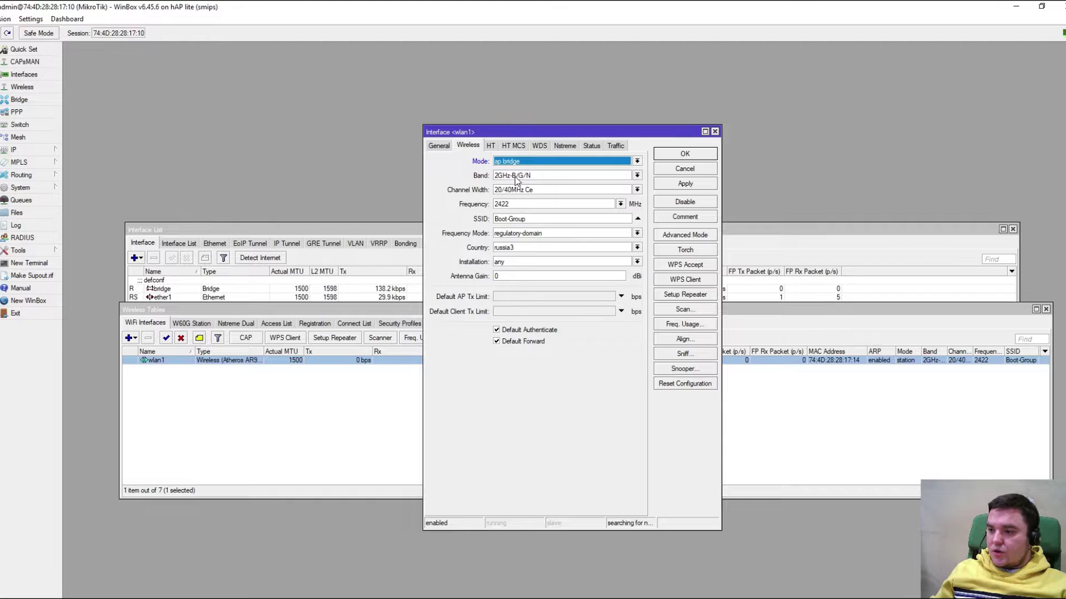
double_click(537, 219)
type("Mikro")
type("tik 2")
type(".5")
key("BackSpace")
type("4 GHz")
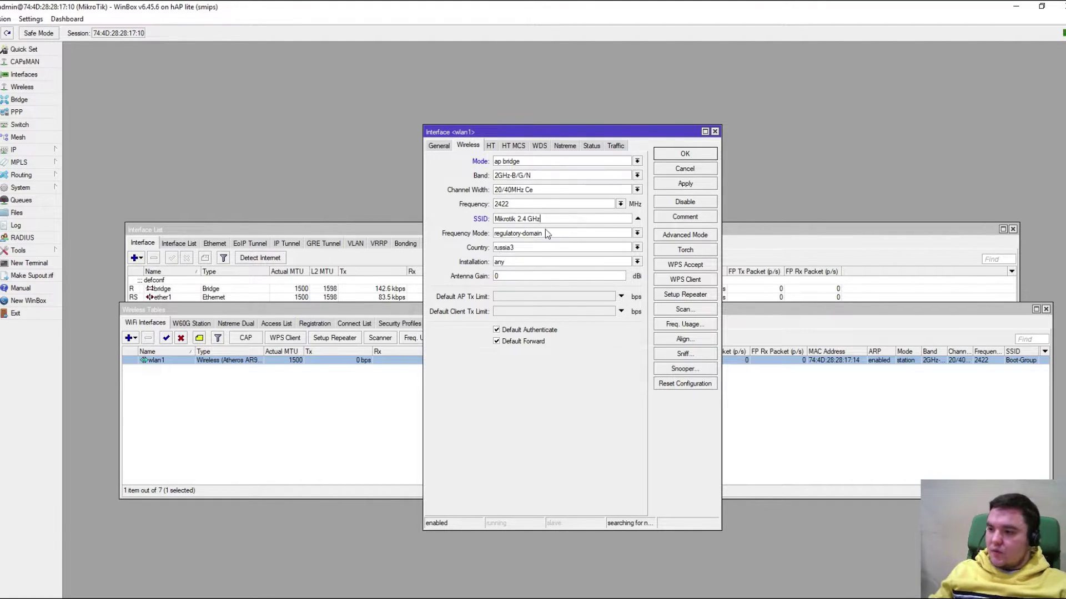
Keep regulatory-domain frequency mode, country russia3 and installation any, then apply and close wlan1's settings
left_click(524, 248)
left_click(523, 248)
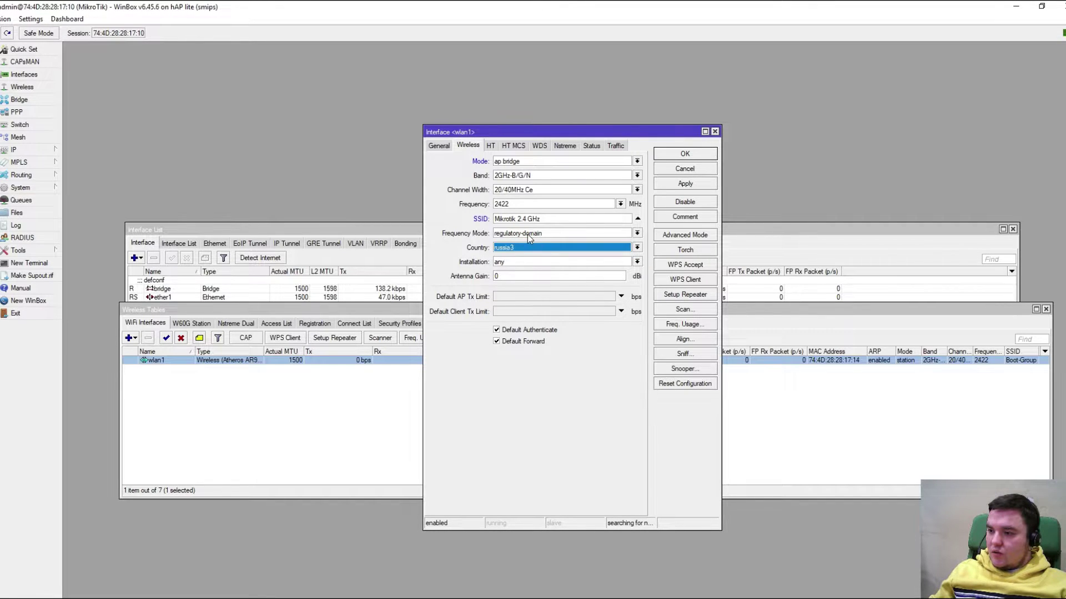
left_click(528, 234)
left_click(529, 234)
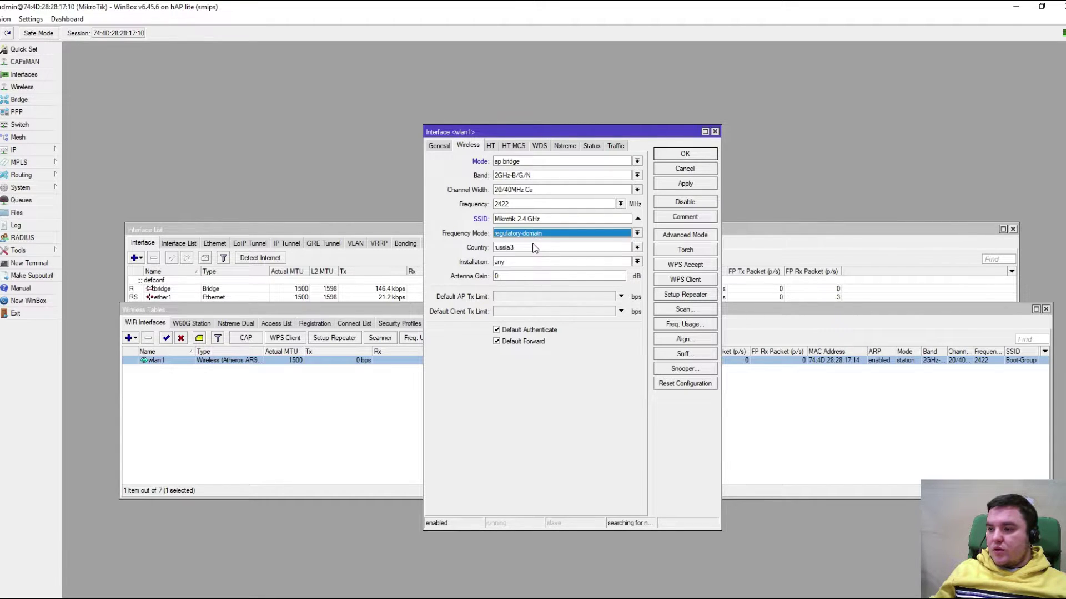
left_click(513, 248)
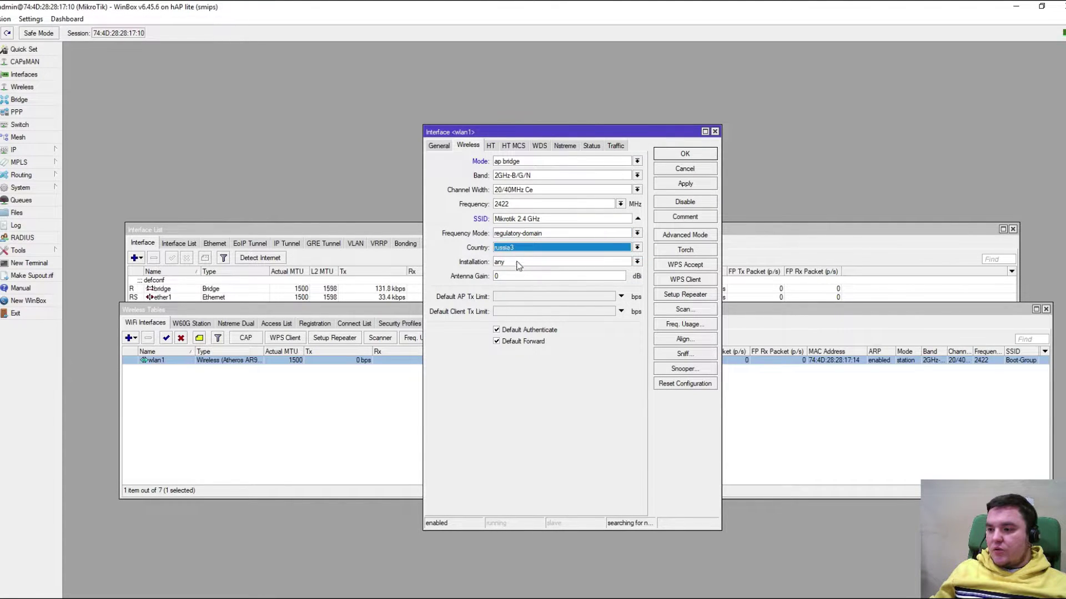
left_click(520, 264)
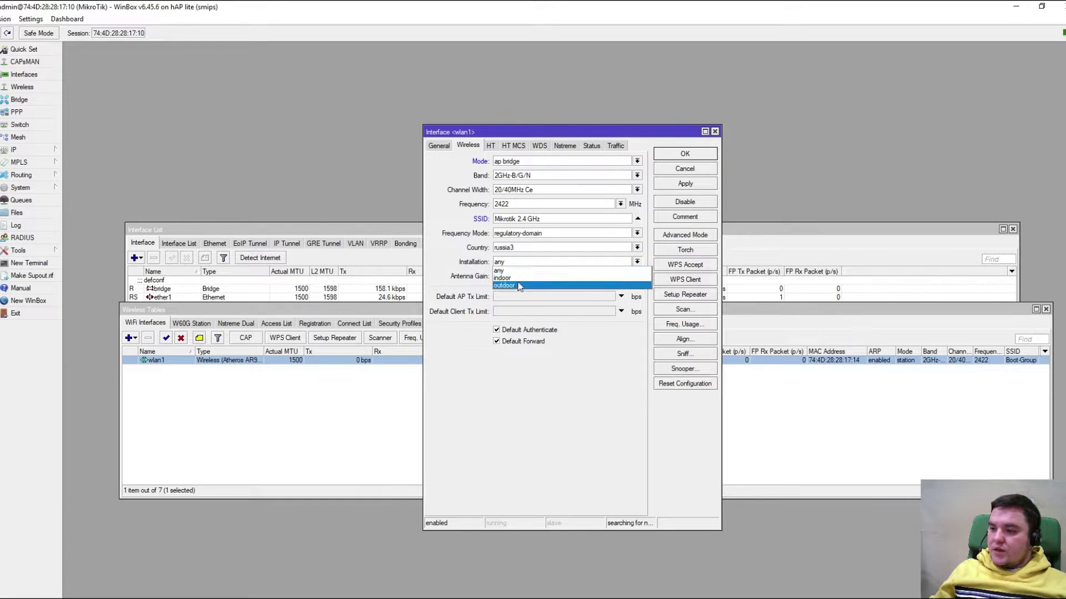
left_click(521, 270)
left_click(521, 276)
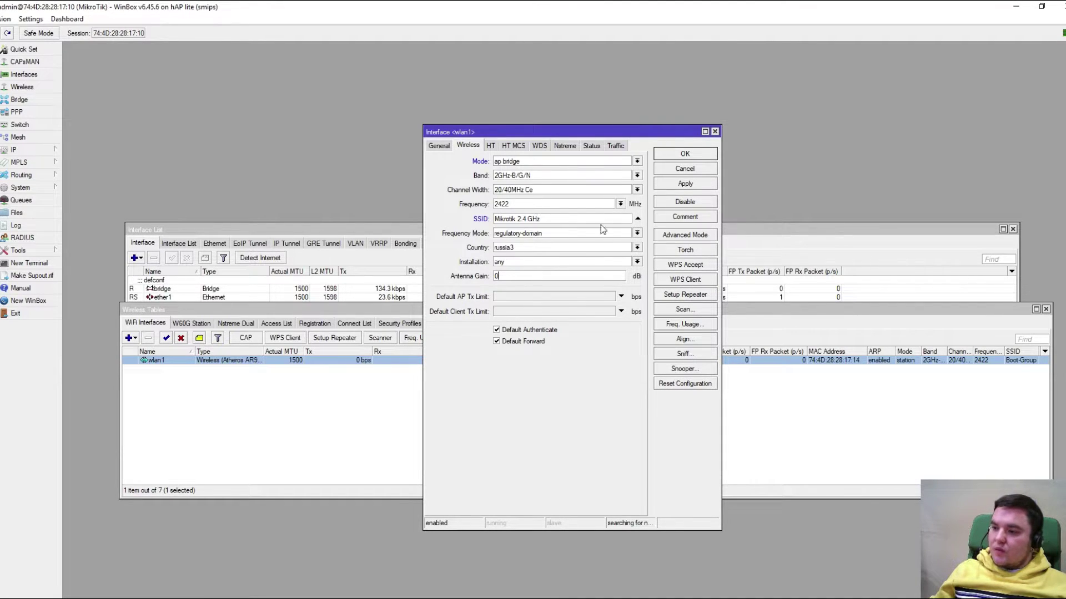
left_click(681, 184)
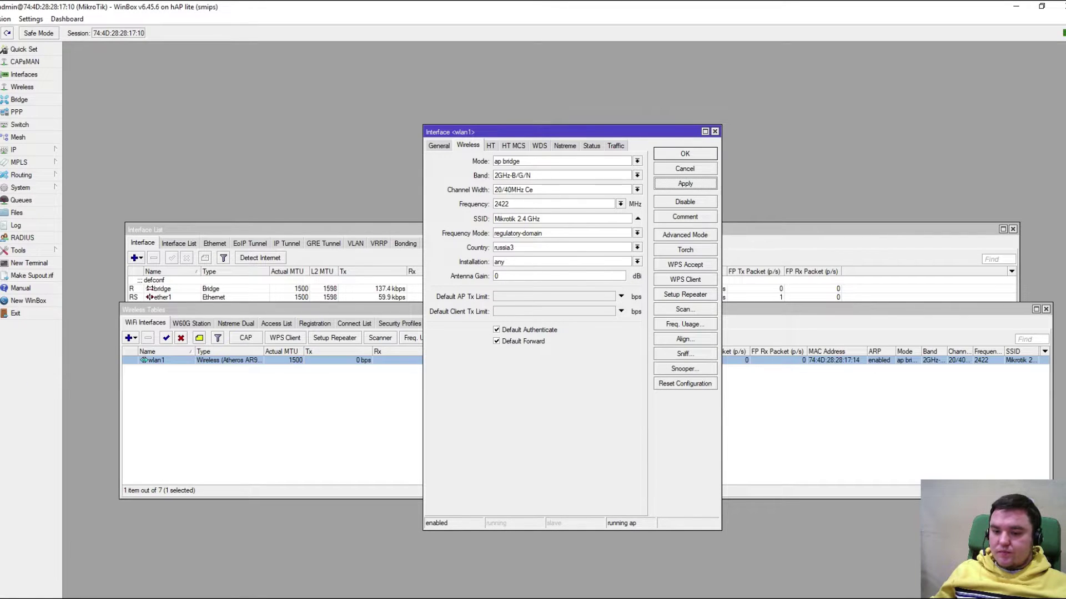
left_click(678, 157)
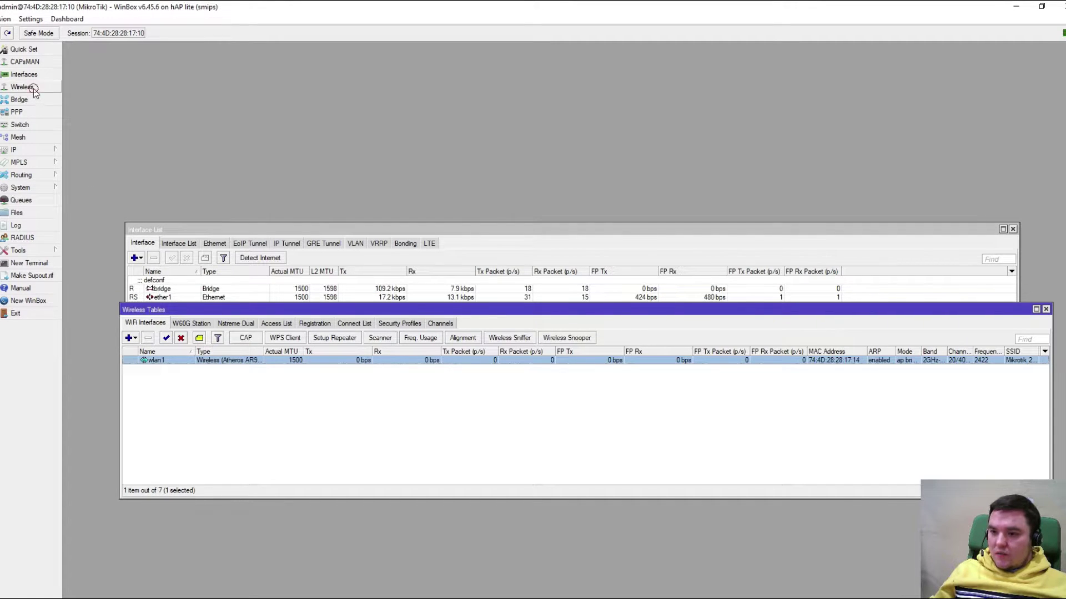
Replace profile1's WPA2 pre-shared key with a new key and save the security profile
left_click(391, 324)
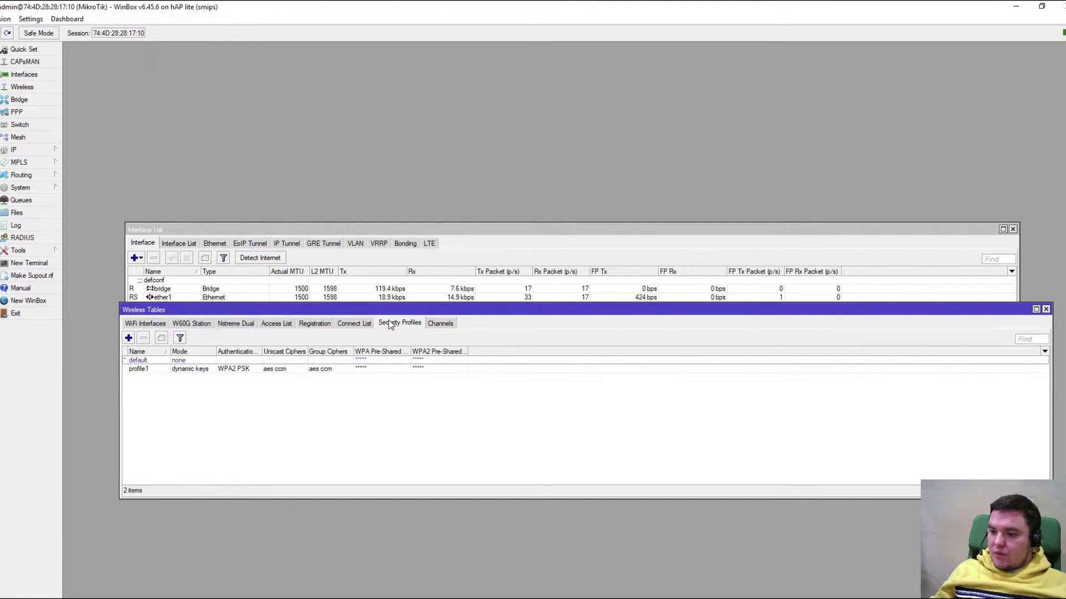
left_click(184, 371)
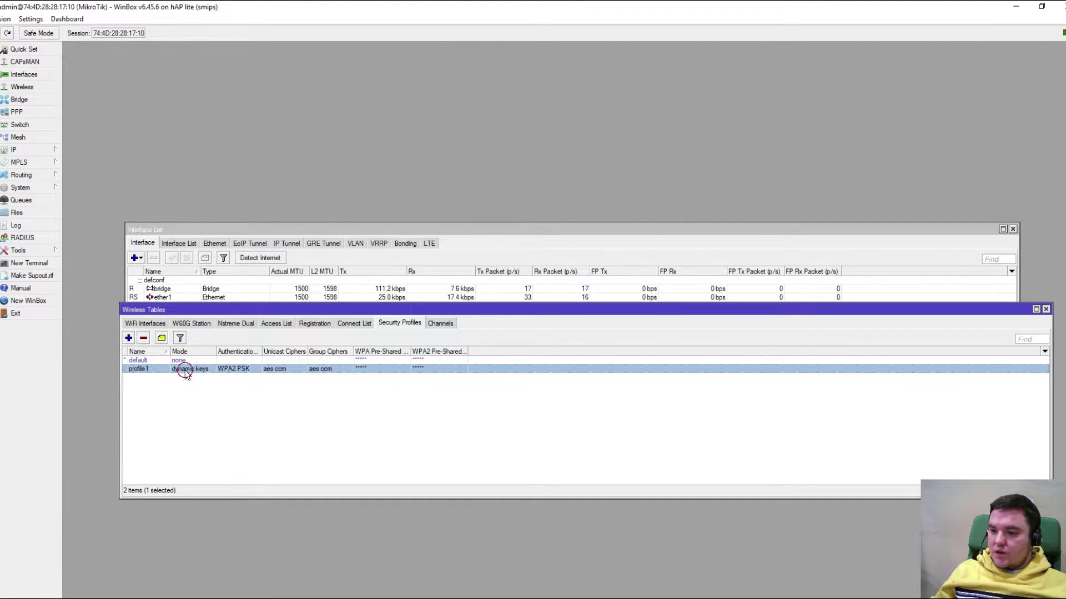
double_click(185, 371)
double_click(584, 335)
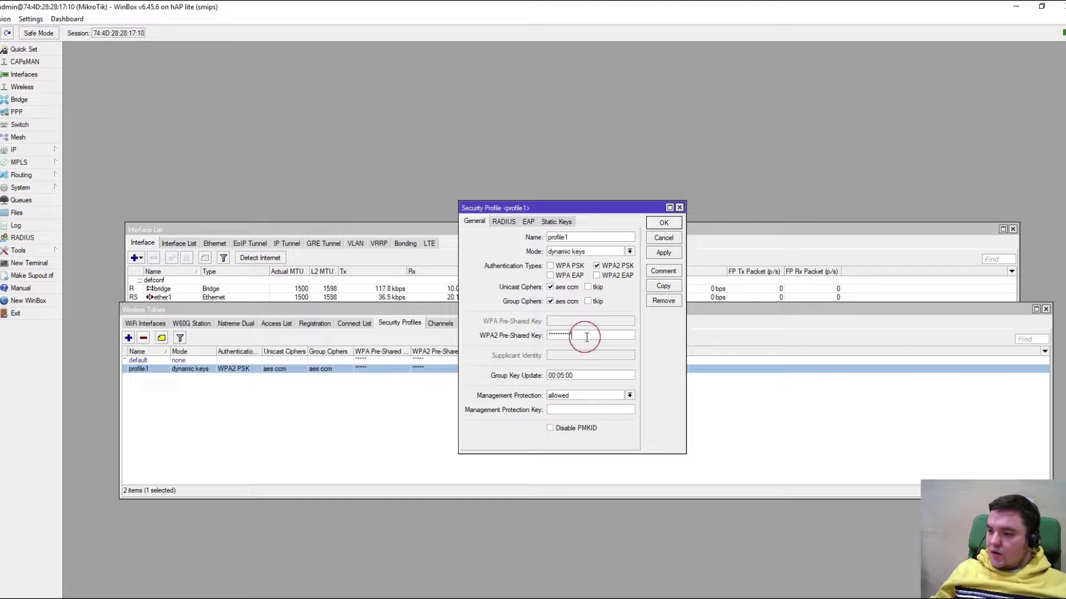
type("********")
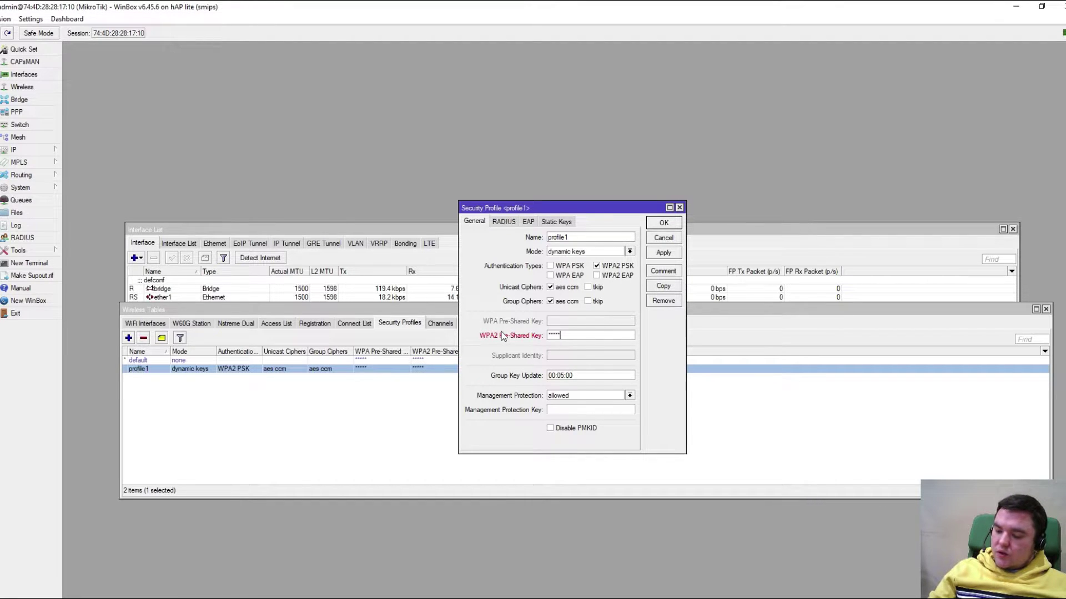
type("*")
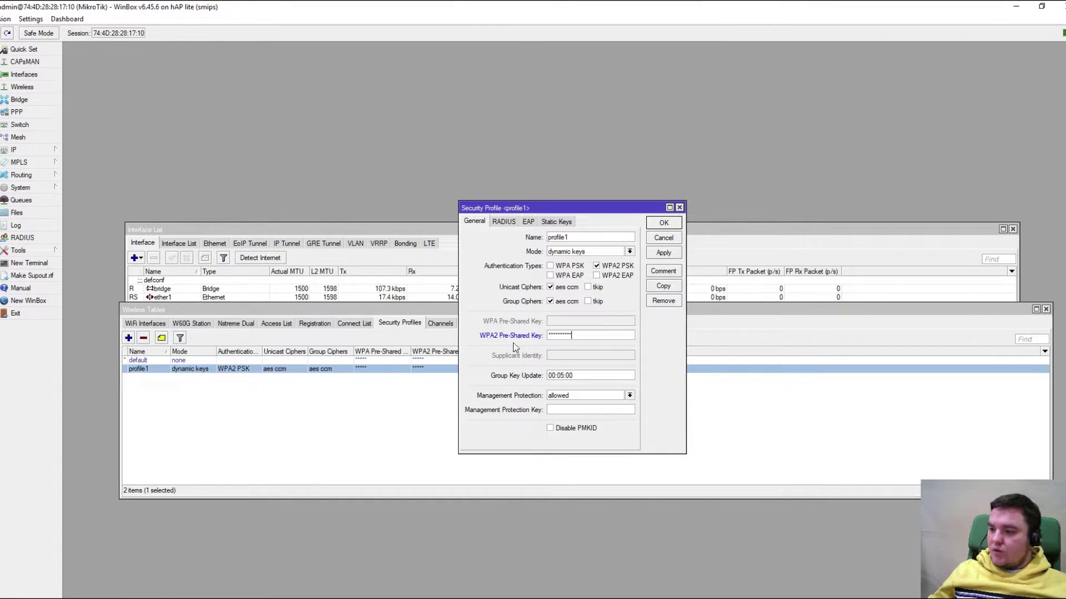
left_click(663, 252)
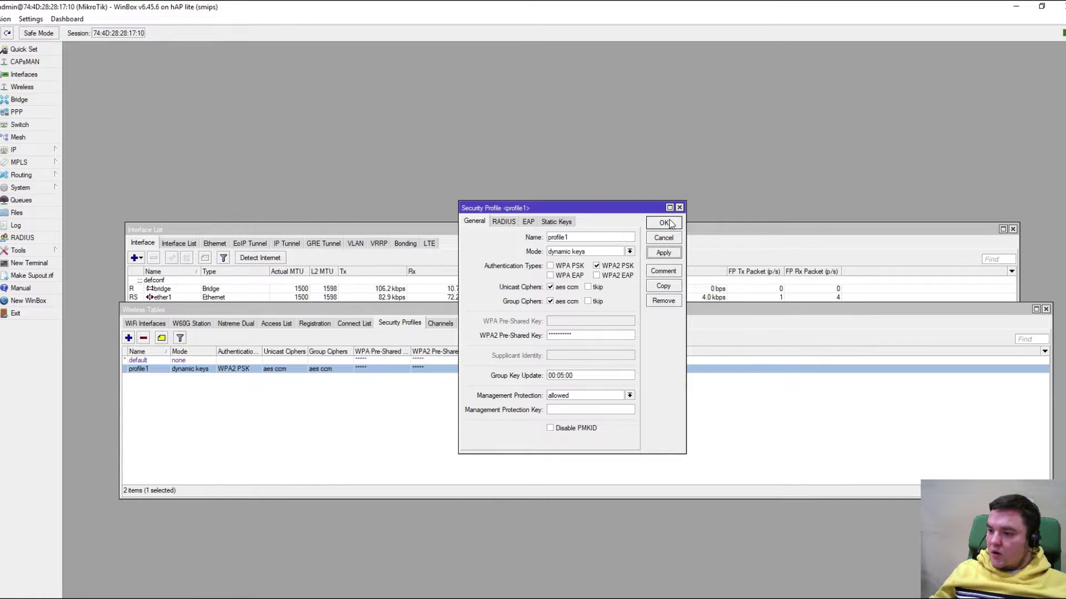
left_click(665, 223)
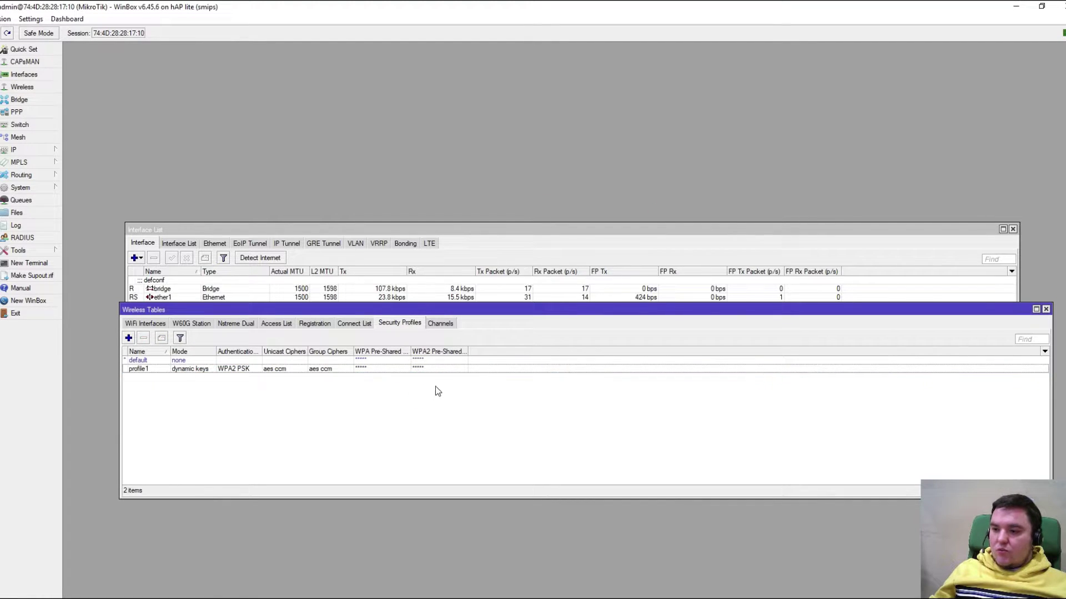
Open the Bridge and PPP windows and browse the PPP views, ending on Profiles
left_click_drag(420, 313, 419, 355)
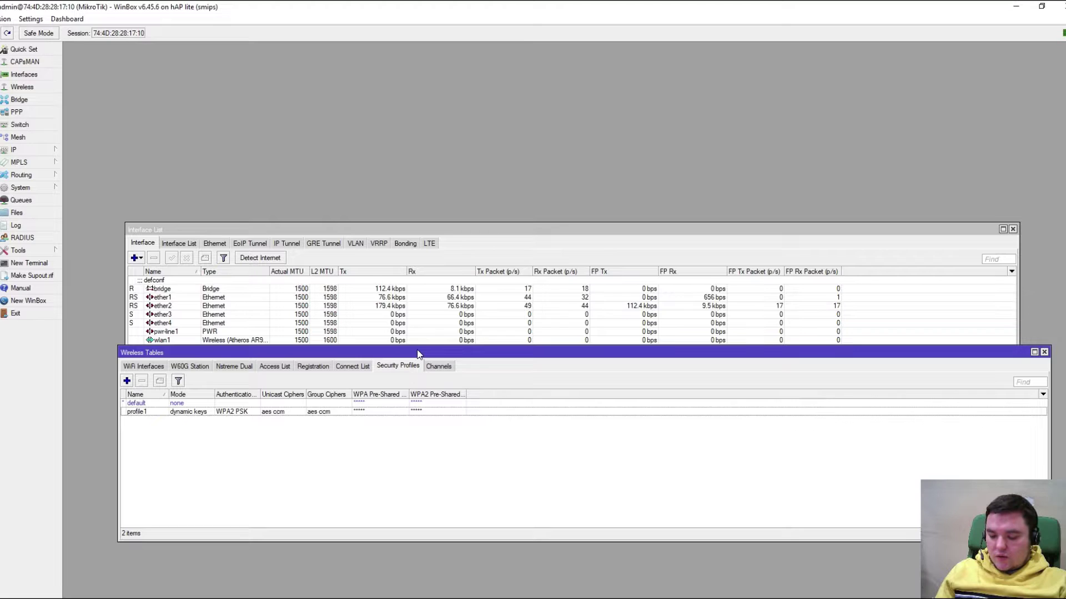
left_click(47, 101)
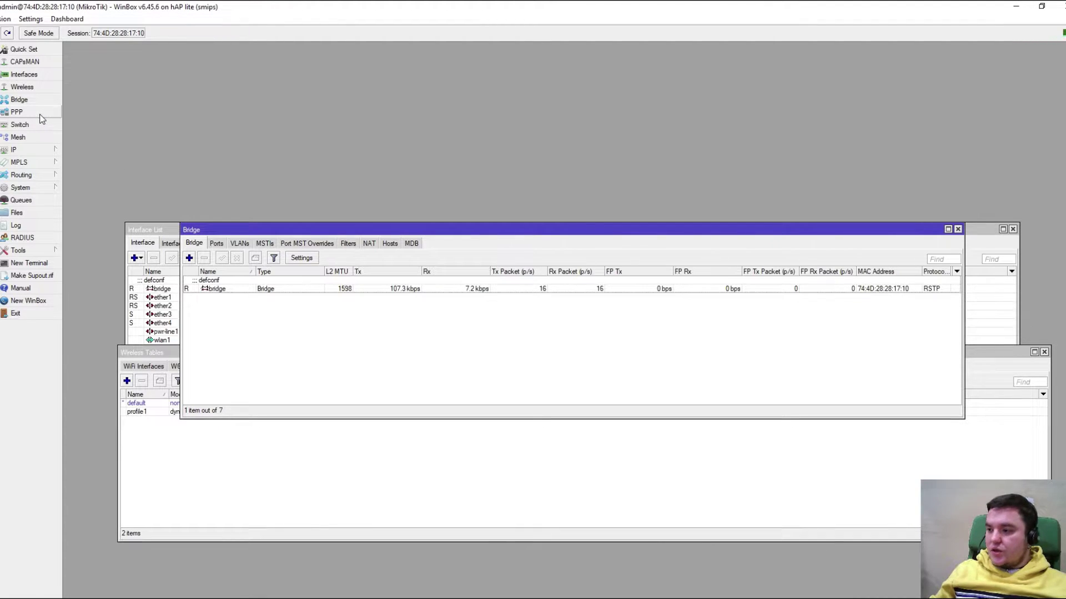
left_click(39, 114)
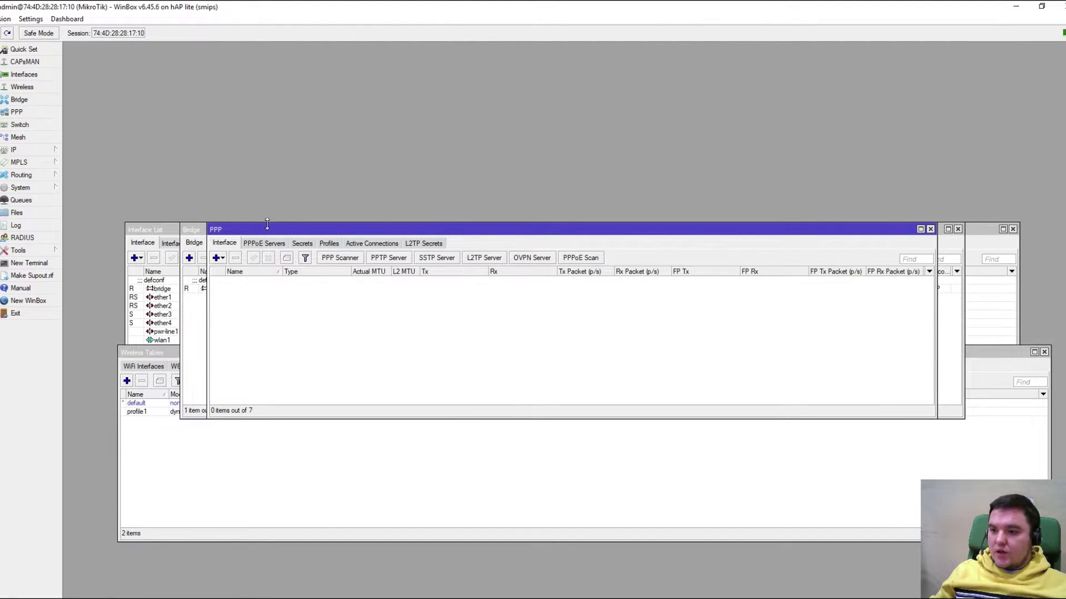
left_click_drag(272, 230, 283, 334)
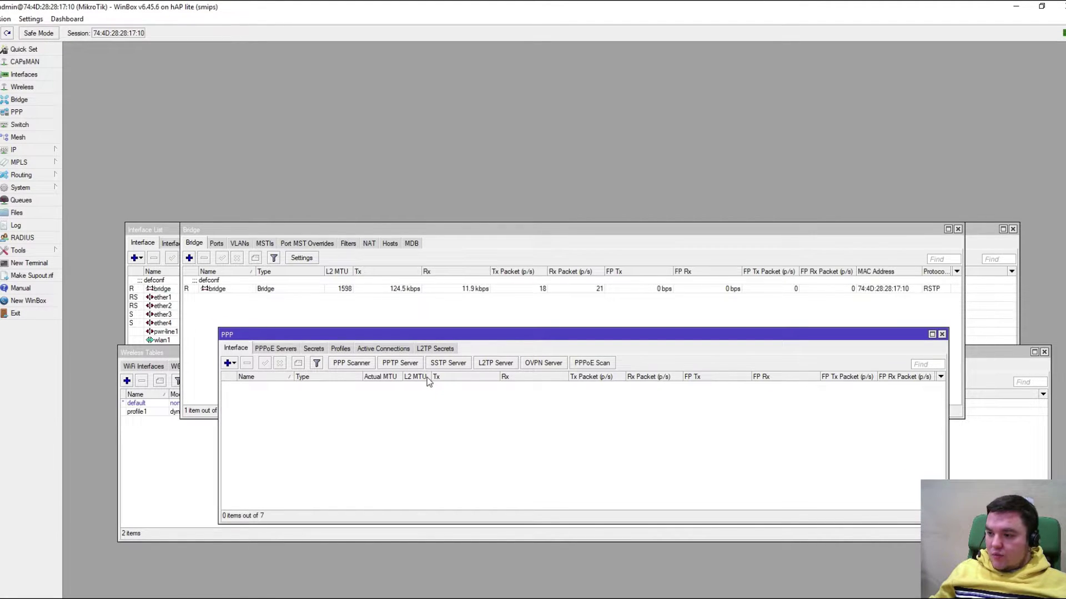
left_click(313, 350)
left_click(340, 349)
left_click(370, 349)
left_click(435, 348)
left_click(340, 349)
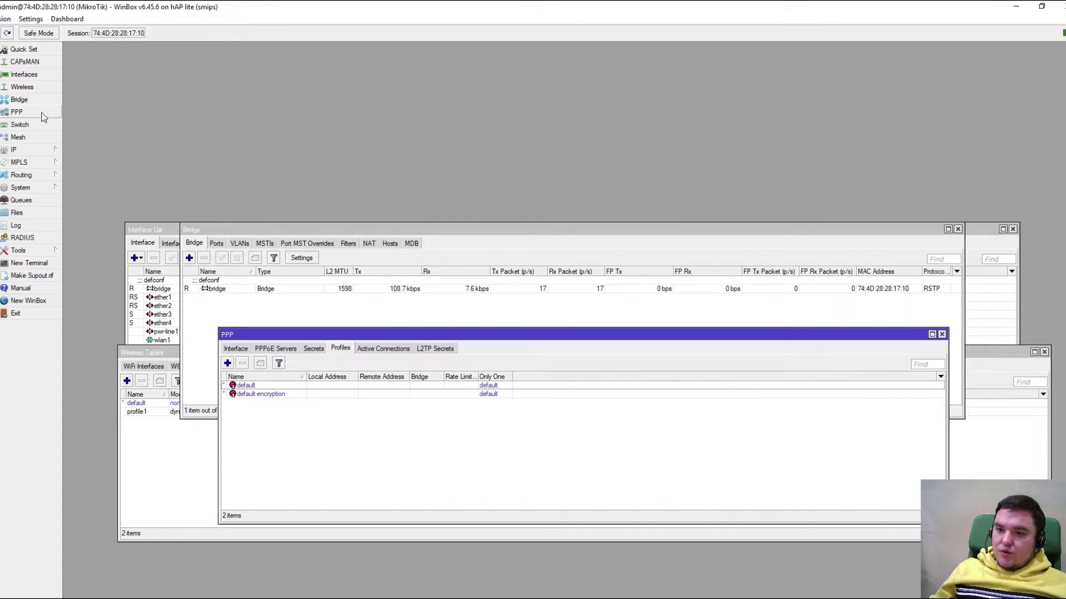
Open the Switch and Mesh windows, placing Mesh lower on the workspace
left_click(21, 125)
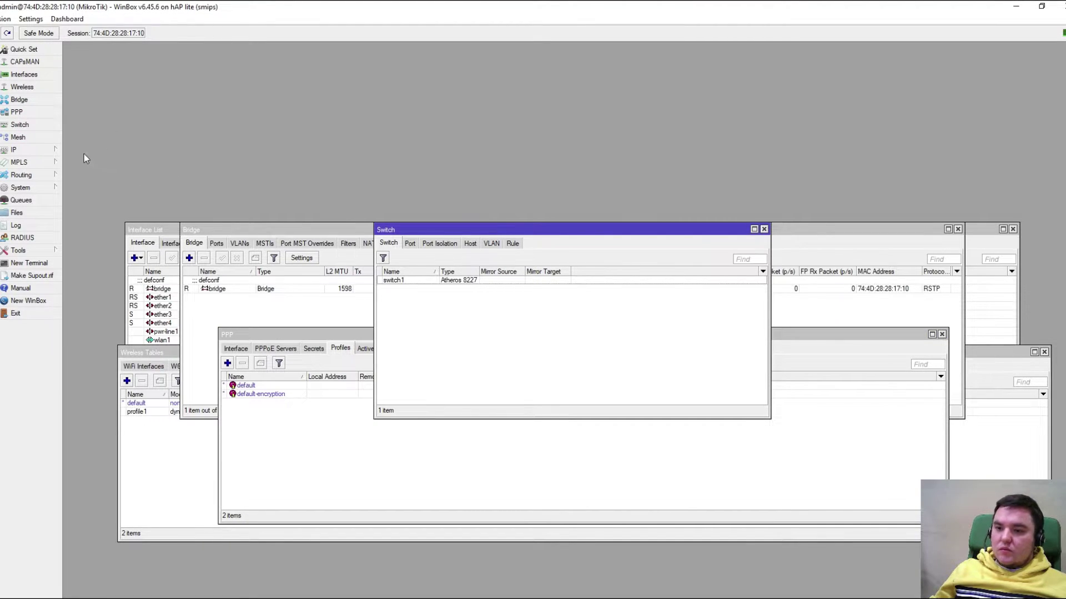
left_click(49, 139)
left_click_drag(330, 229, 327, 394)
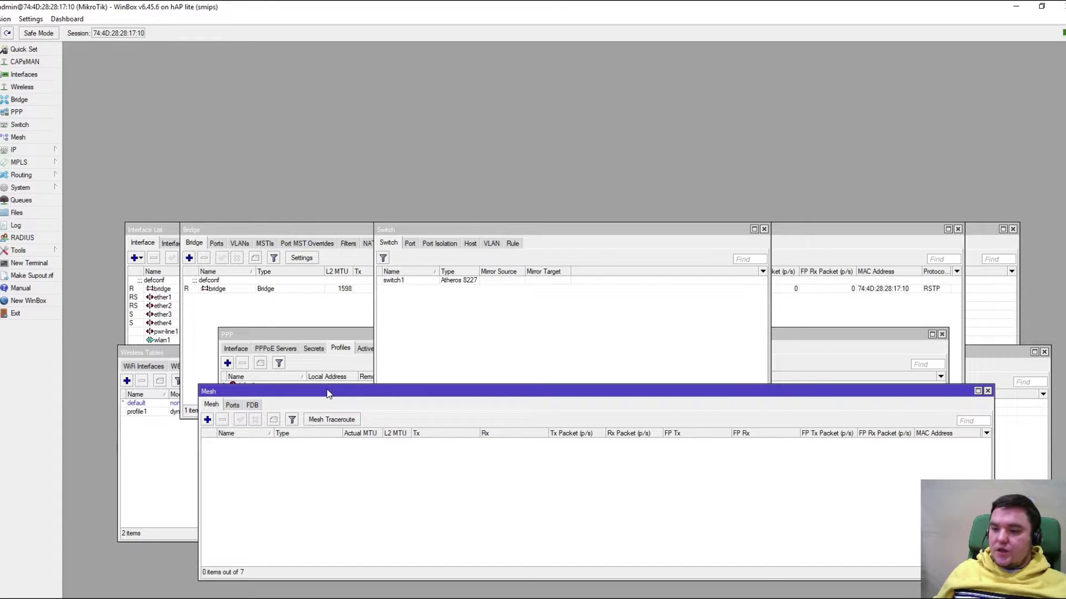
left_click(40, 152)
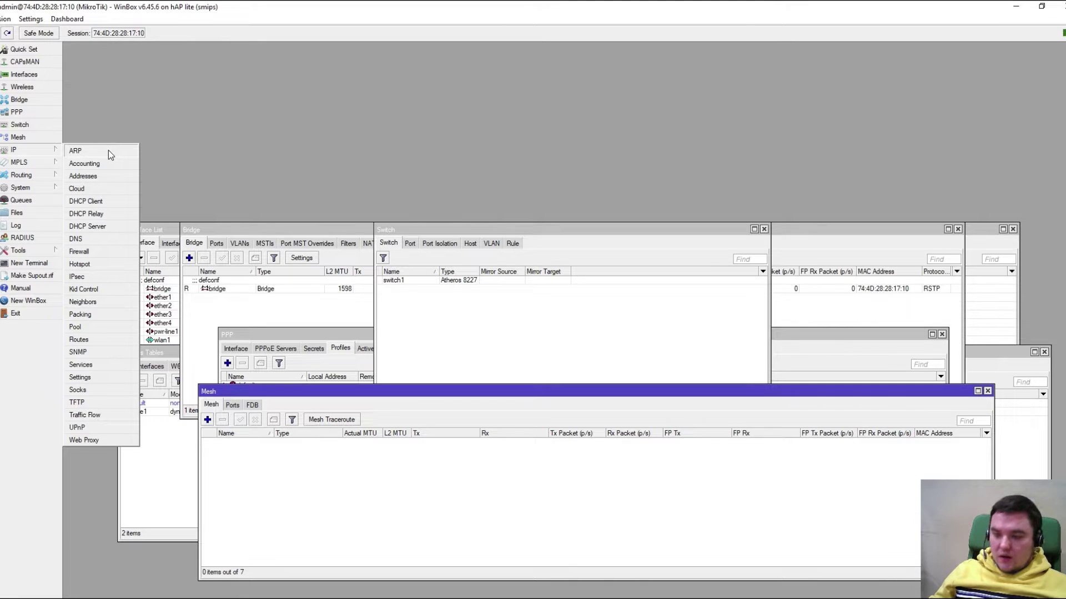
left_click(107, 188)
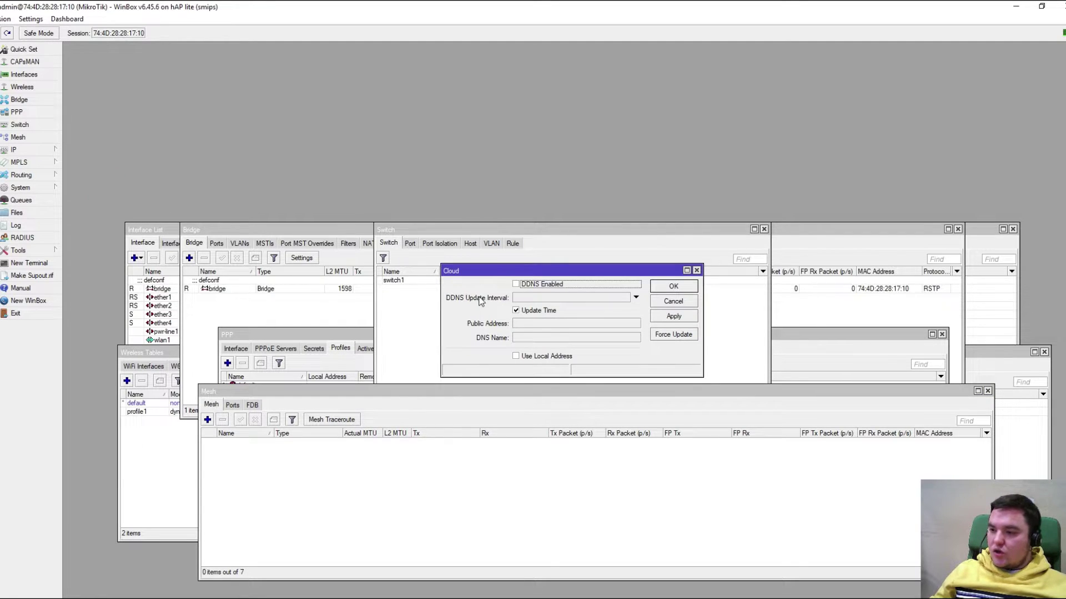
left_click(673, 301)
left_click(32, 151)
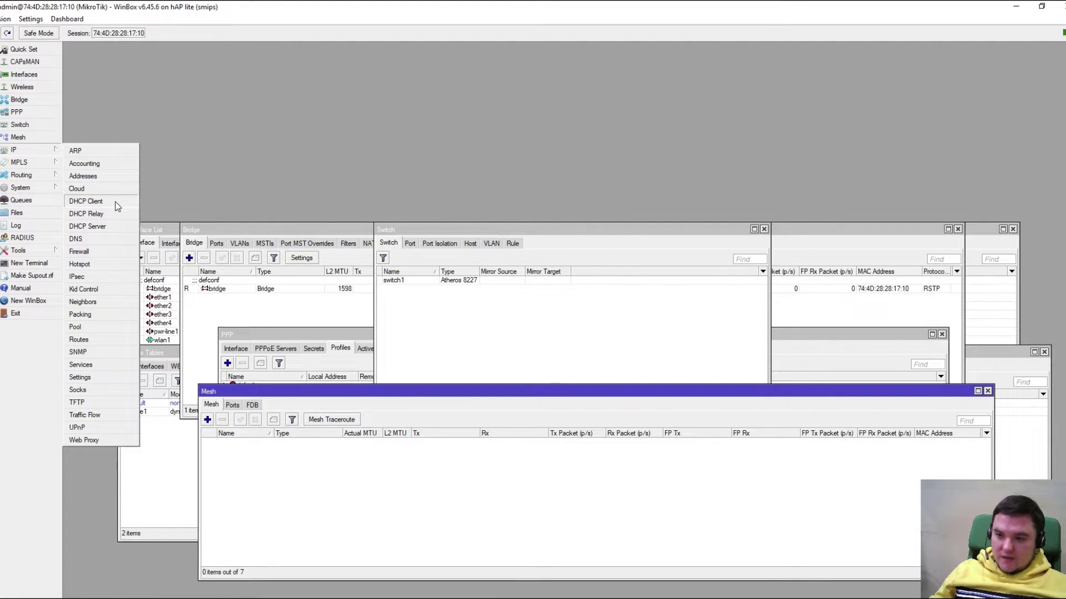
left_click(104, 252)
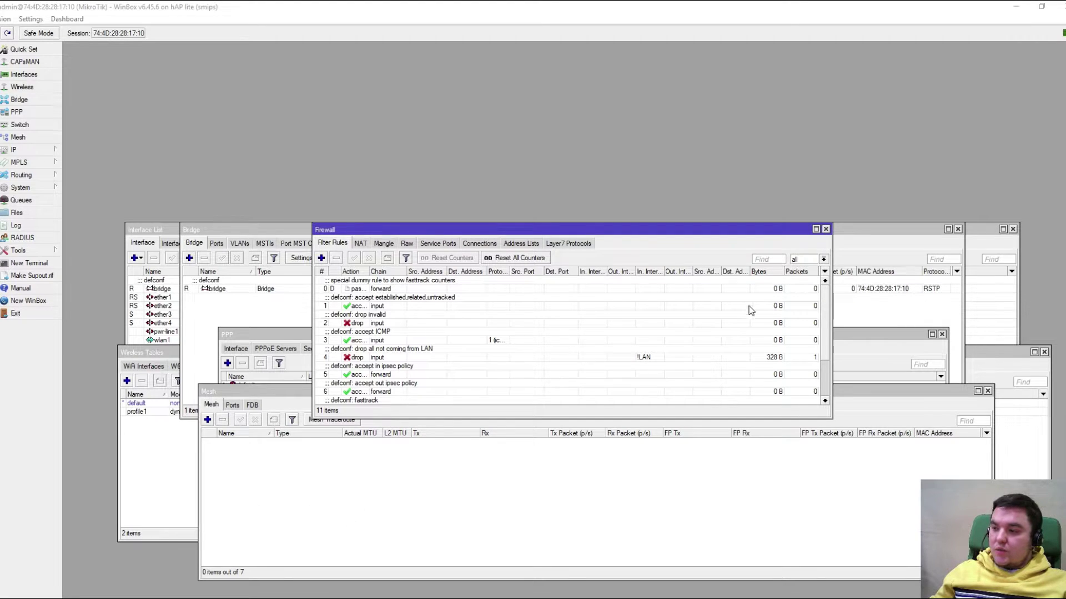
left_click(825, 230)
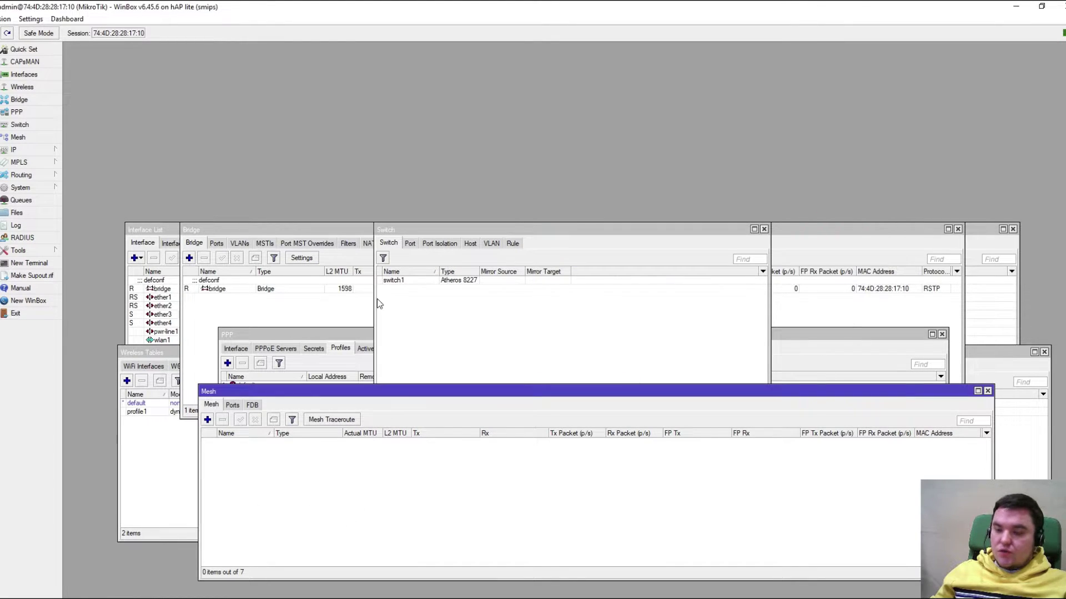
left_click(36, 150)
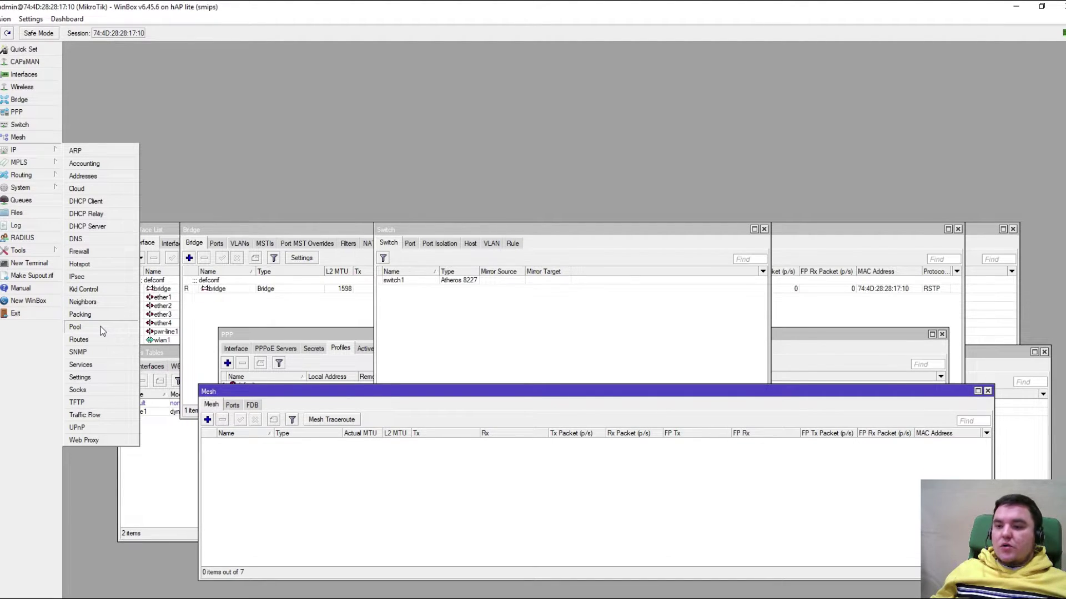
Disable the www, telnet, ssh, ftp, api-ssl and api services, keeping only winbox on port 8291
left_click(107, 366)
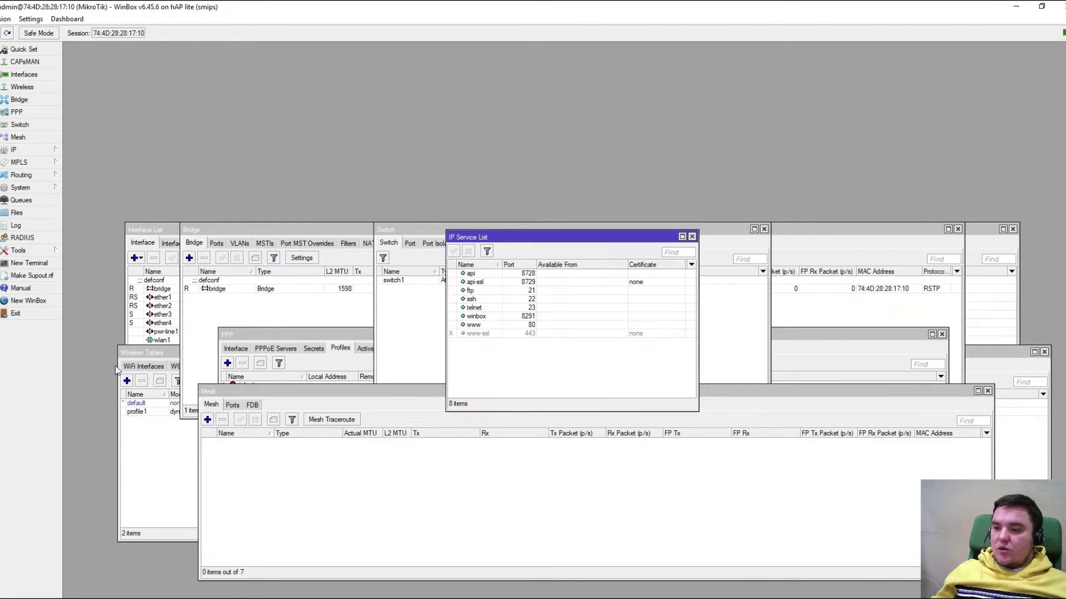
left_click(476, 324)
left_click(476, 307, "ctrl")
left_click(473, 298, "ctrl")
left_click(476, 290, "ctrl")
left_click(476, 282, "ctrl")
left_click(475, 273, "ctrl")
left_click(468, 251)
left_click(511, 364)
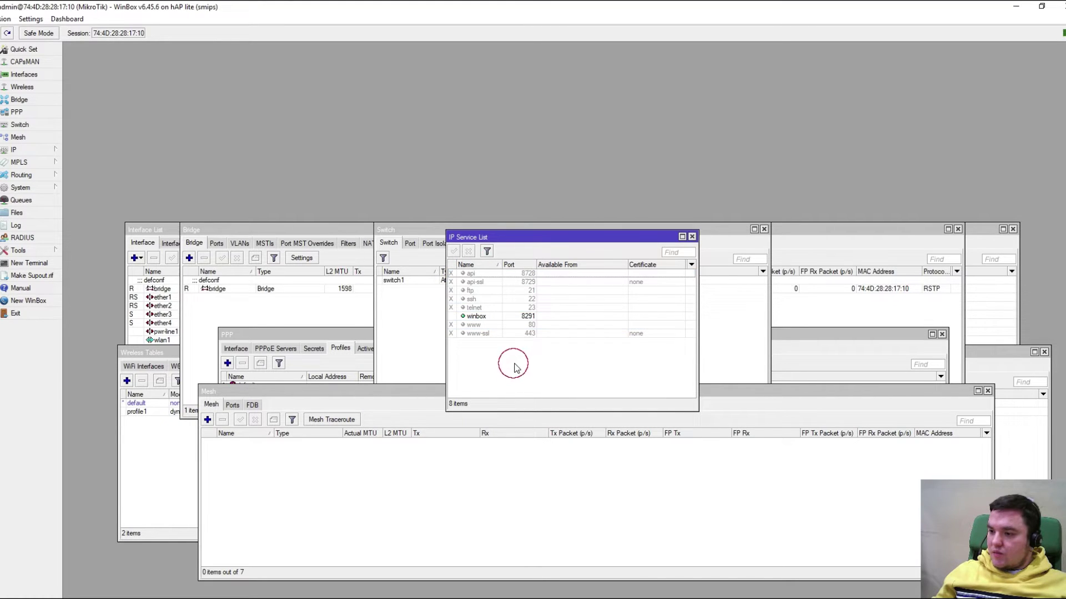
left_click(692, 236)
left_click(51, 151)
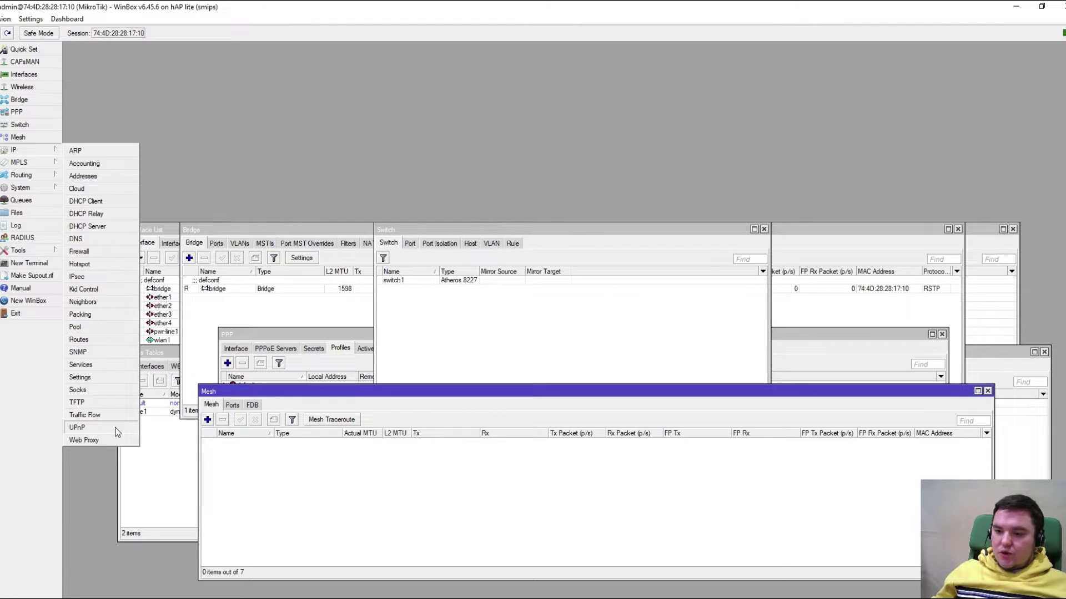
left_click(213, 193)
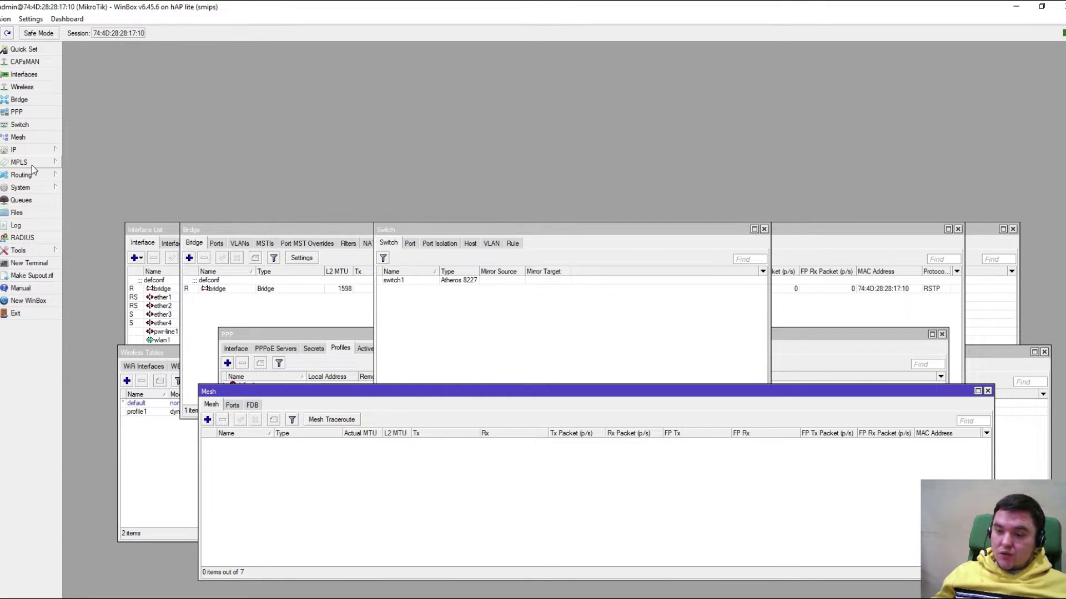
left_click(32, 165)
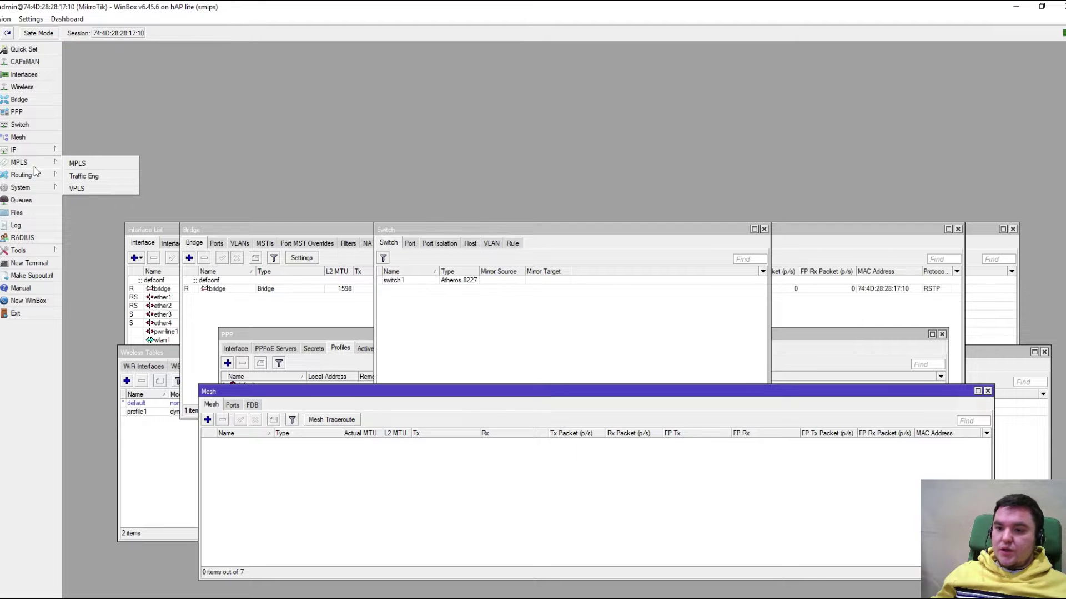
left_click(36, 176)
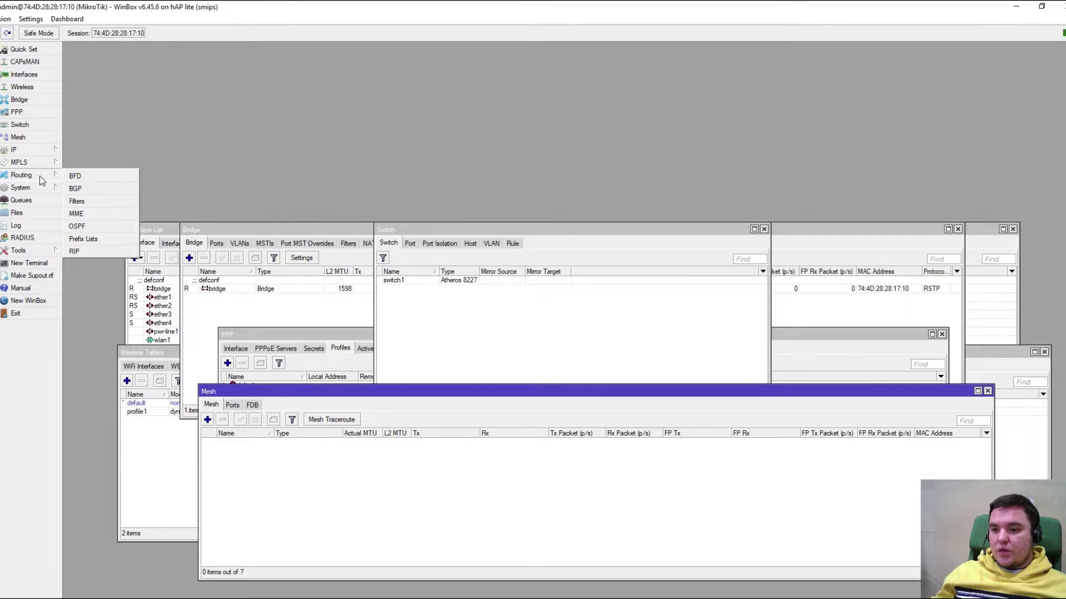
mouse_move(42, 189)
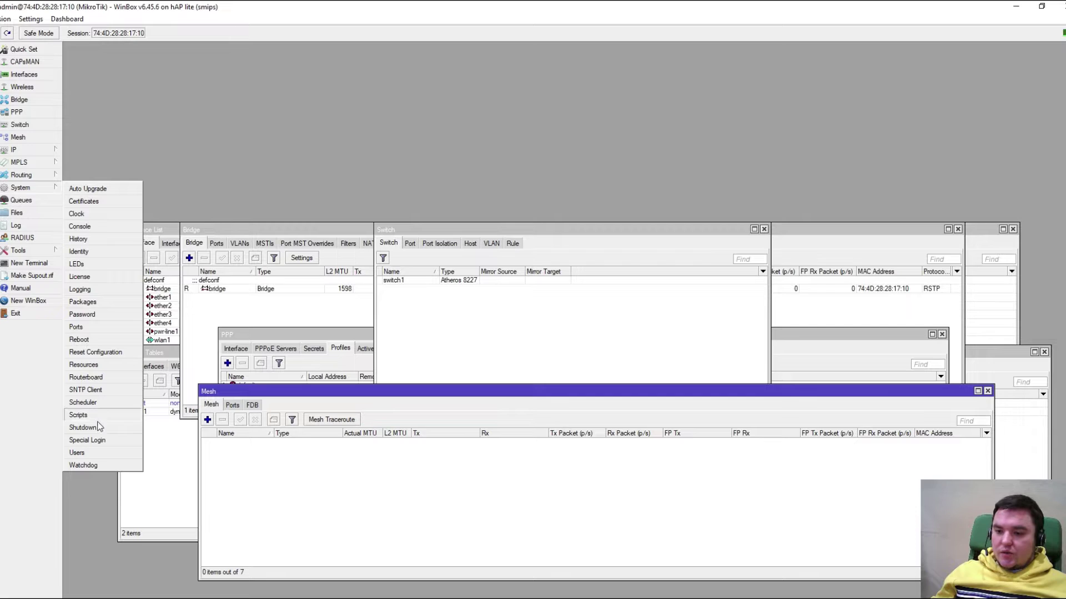
Give the full-group admin user a new password from System > Users
left_click(102, 453)
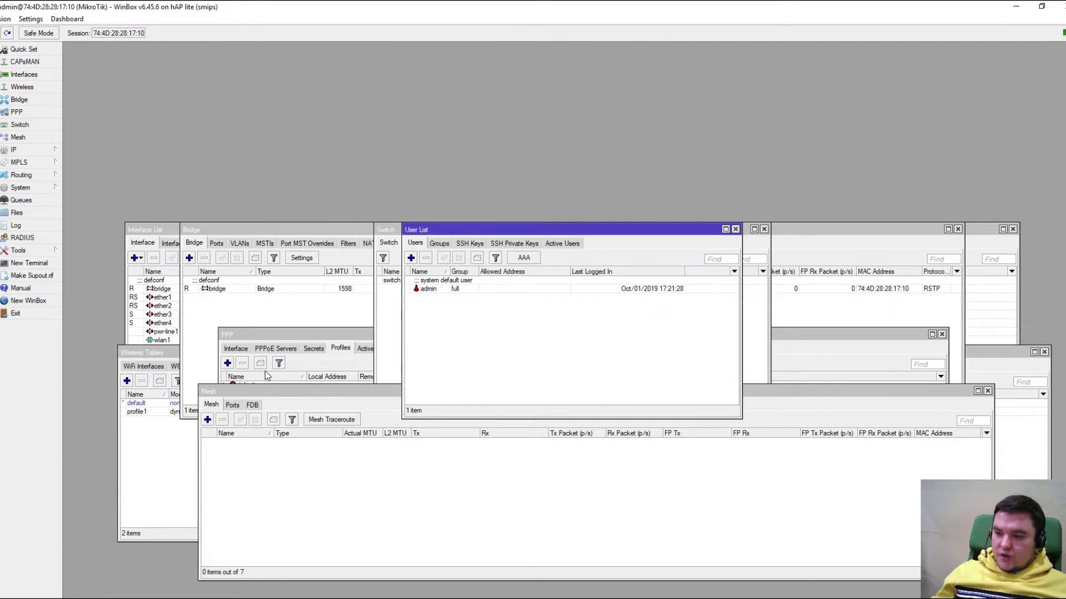
double_click(425, 290)
left_click(647, 376)
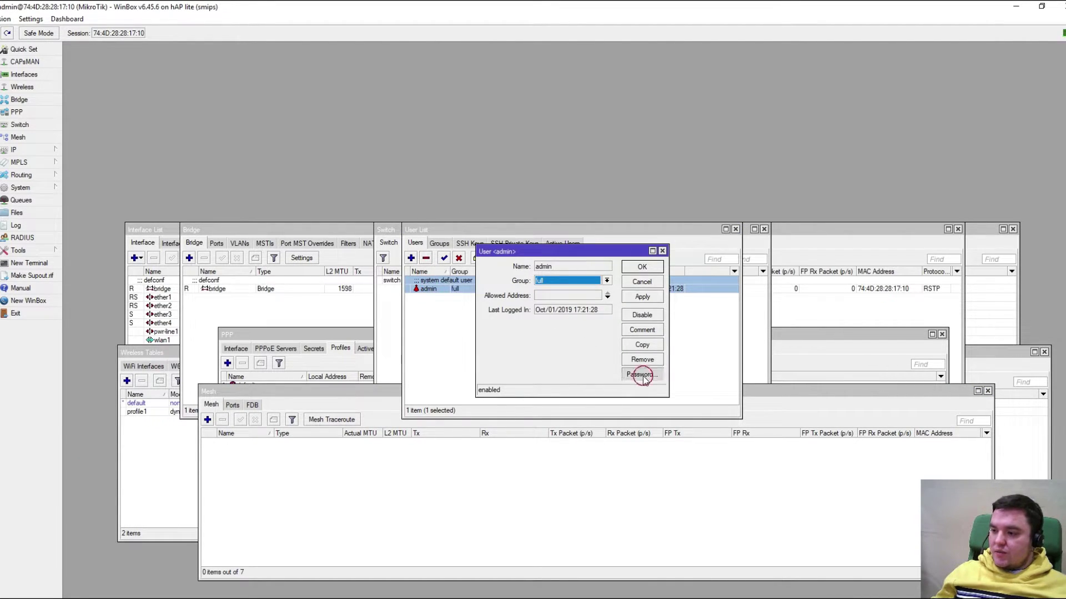
type("*********")
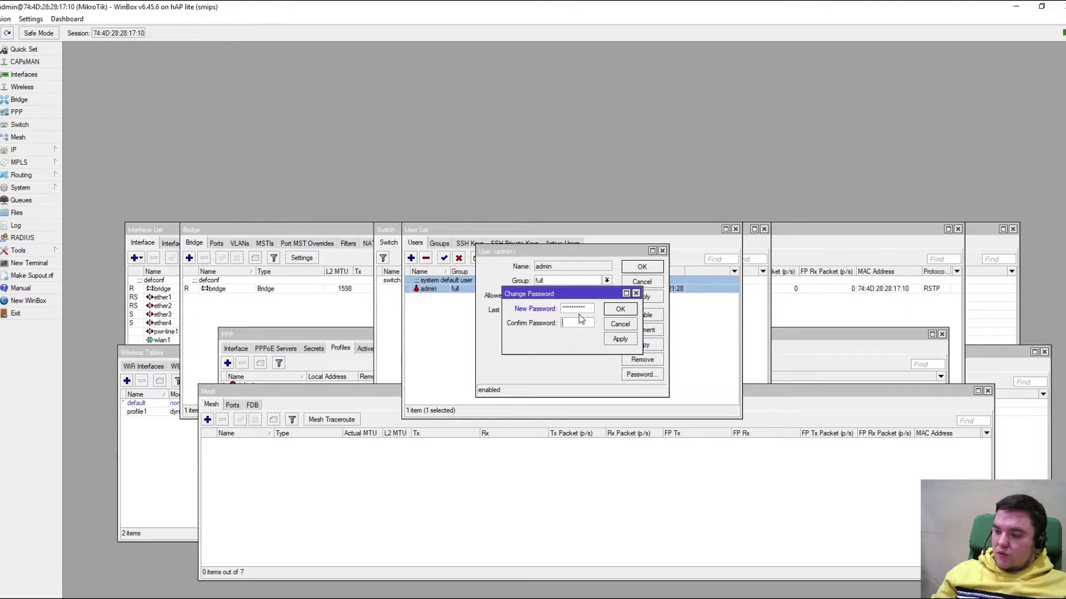
key("Return")
key("Return")
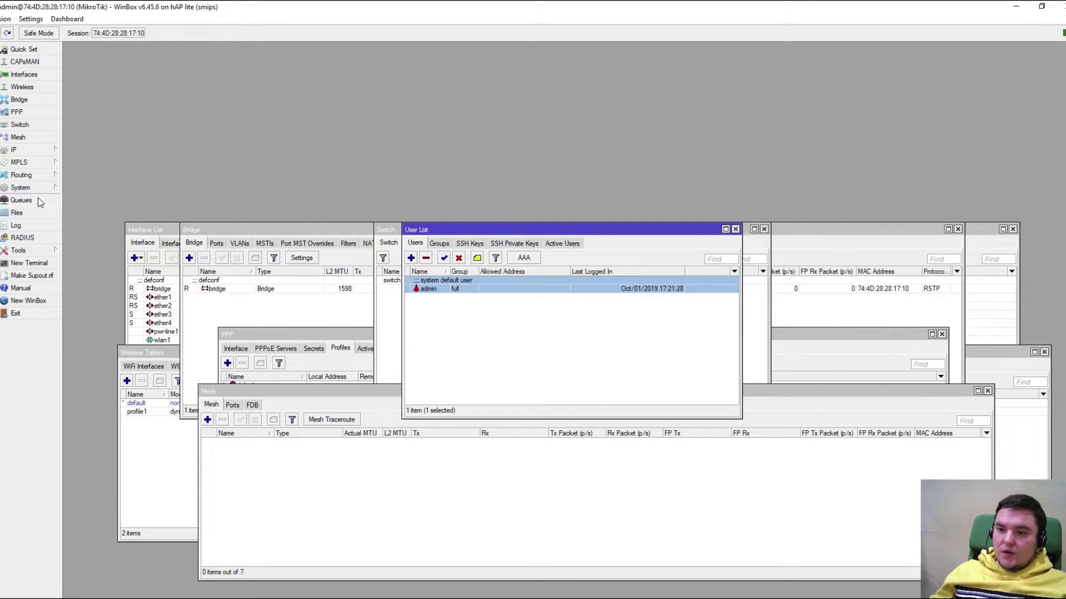
Show the router's File List with auto-before-reset.backup and skins, briefly checking the Log and Tools menu
left_click(25, 212)
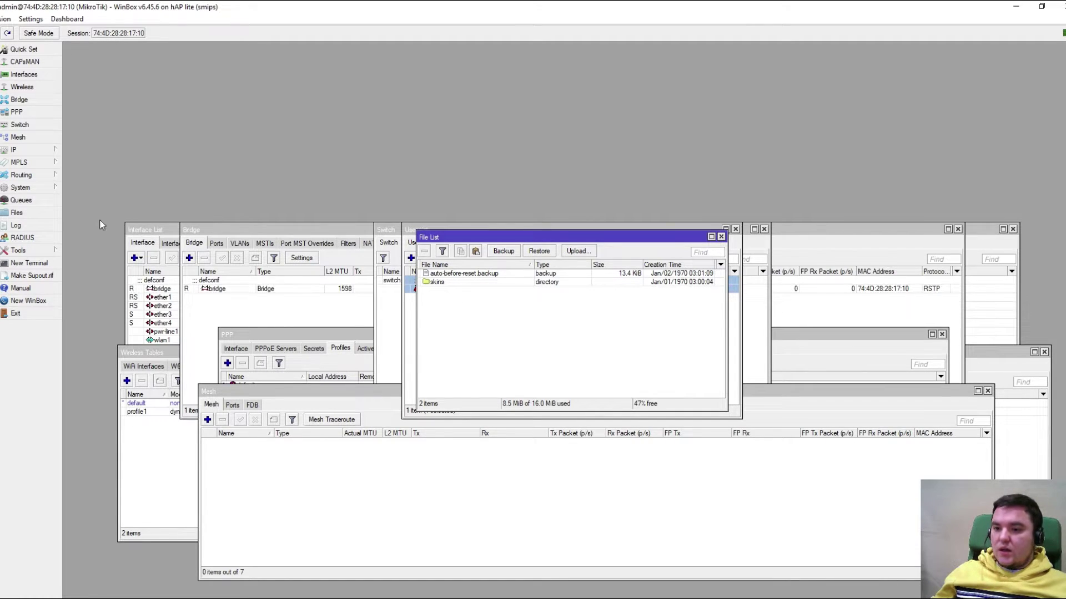
left_click(39, 225)
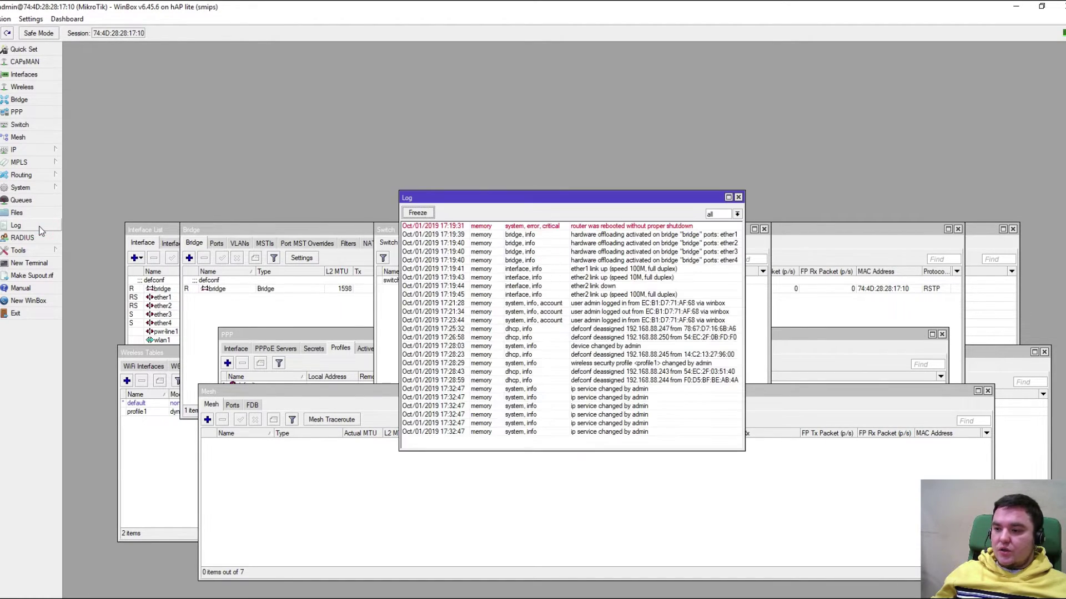
left_click(737, 198)
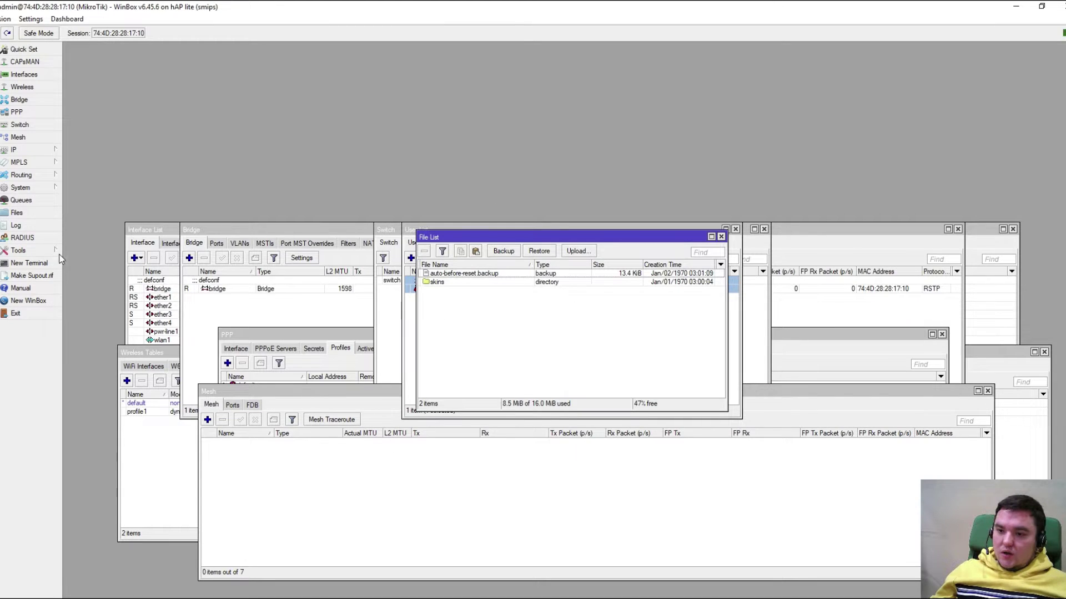
left_click(34, 250)
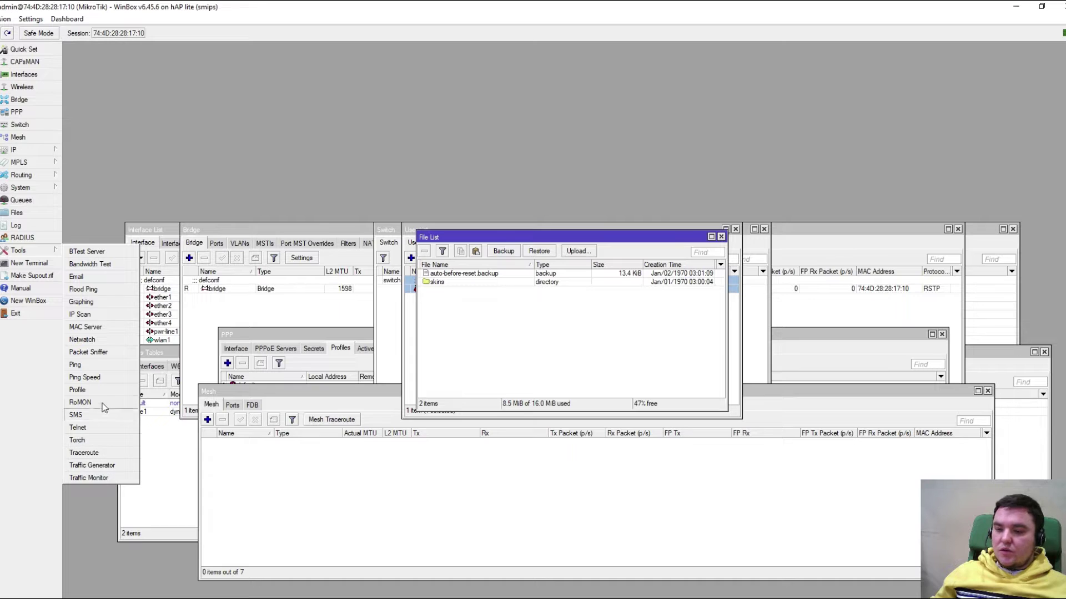
left_click(102, 218)
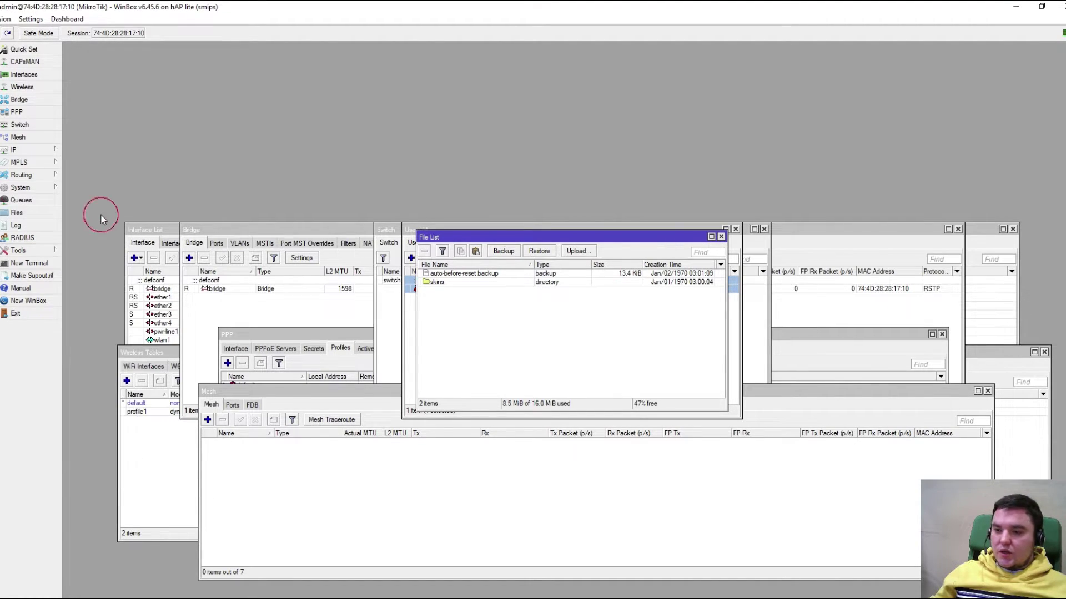
Start a new Terminal session and log in to RouterOS as admin
left_click(29, 263)
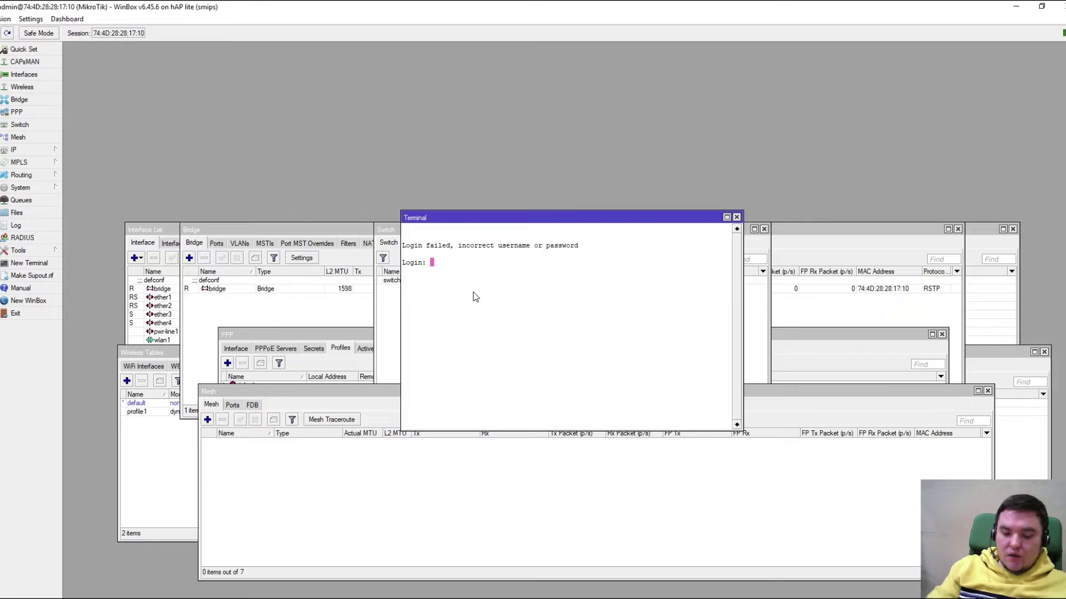
type("admin")
key("Return")
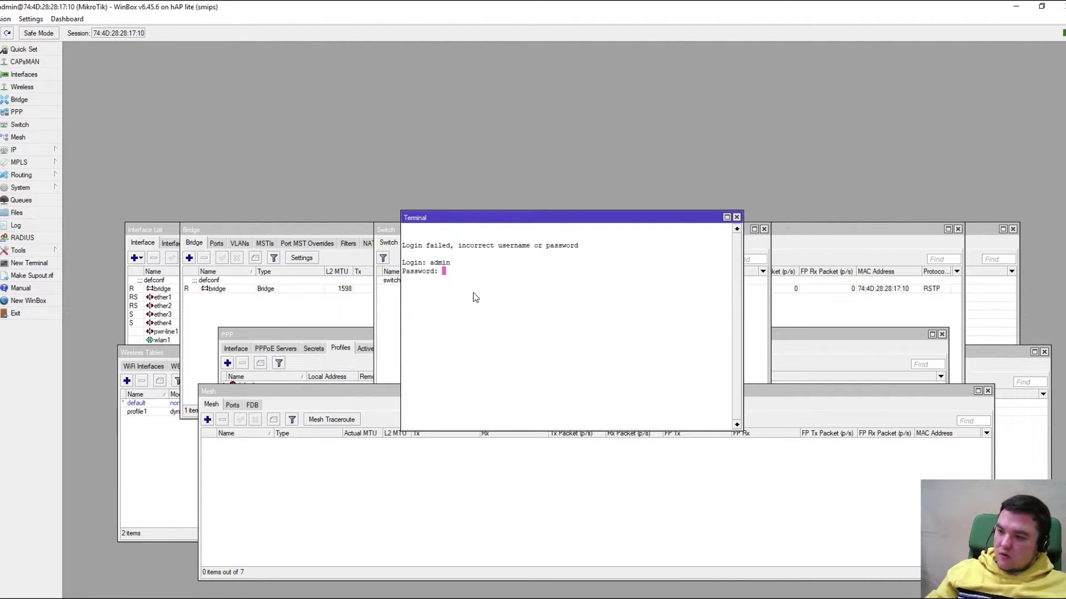
key("Return")
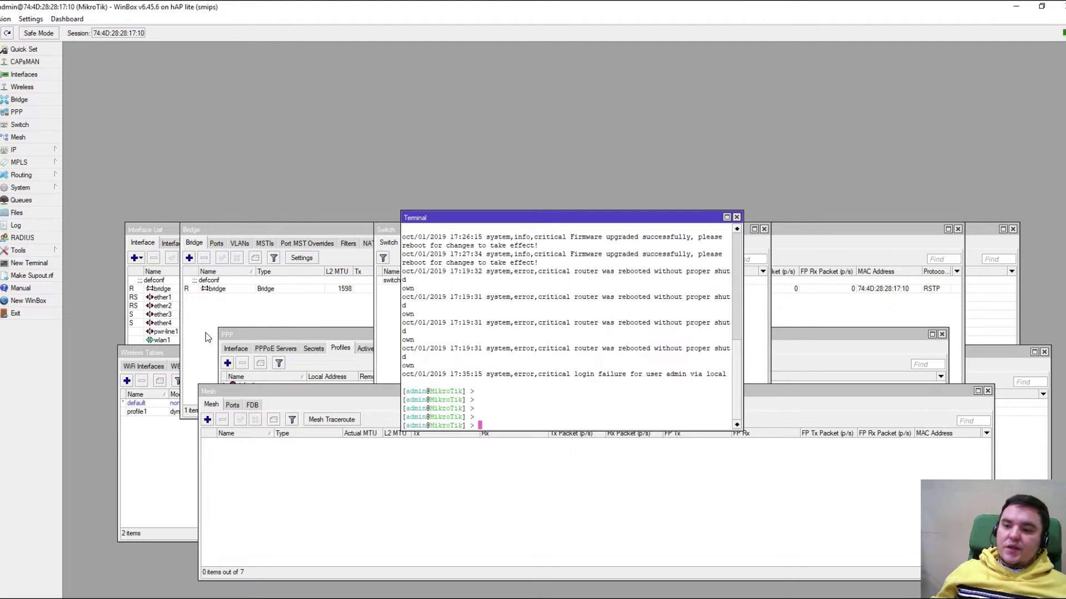
left_click(281, 467)
Bring the Interface List to the front and move it higher on screen
left_click(167, 460)
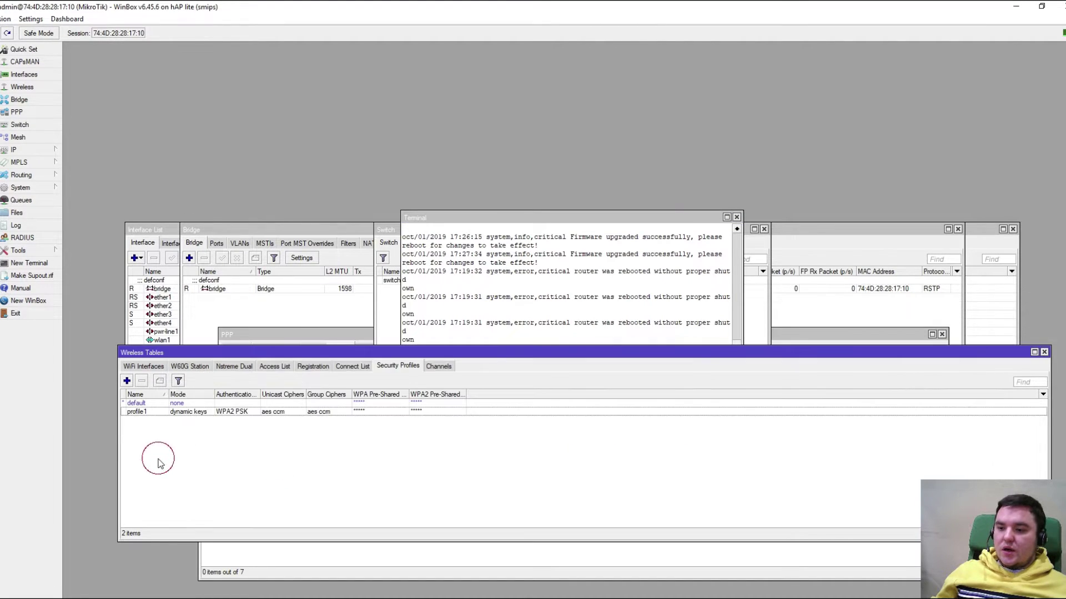
left_click(158, 316)
left_click(242, 374)
left_click_drag(352, 229, 314, 58)
Rearrange the Terminal, Bridge and Mesh windows, moving Mesh lower right, then show the IP features
left_click(436, 280)
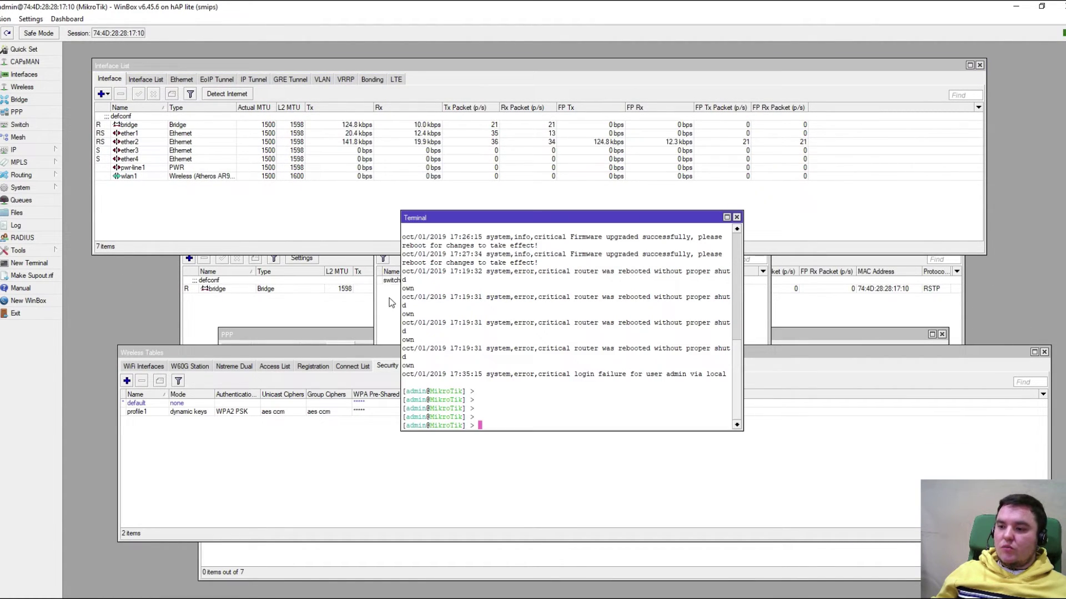
left_click(494, 428)
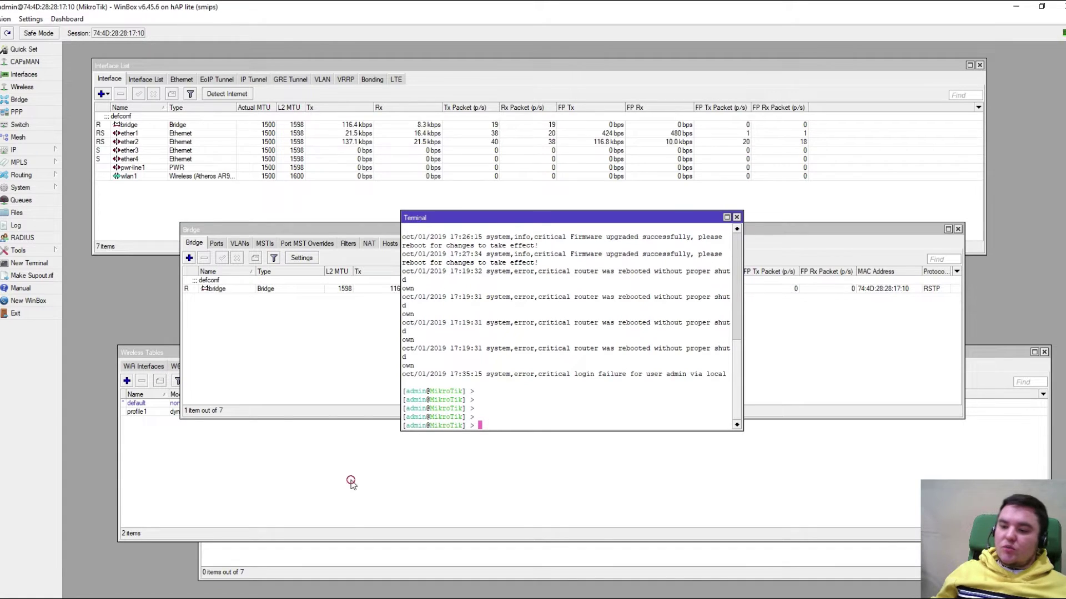
left_click(350, 481)
left_click(347, 556)
left_click_drag(383, 396, 434, 405)
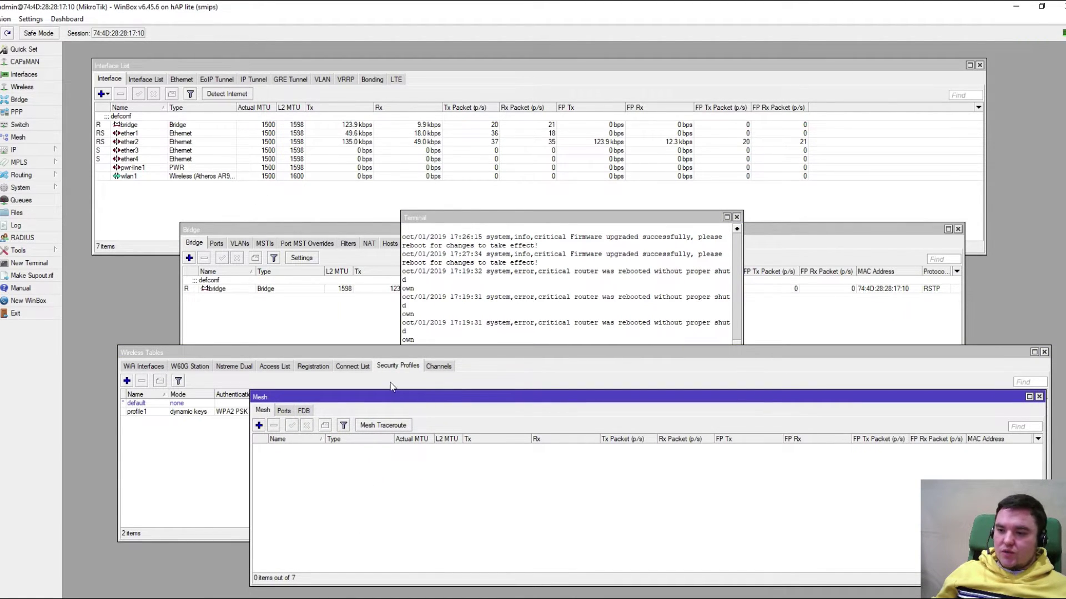
left_click(34, 148)
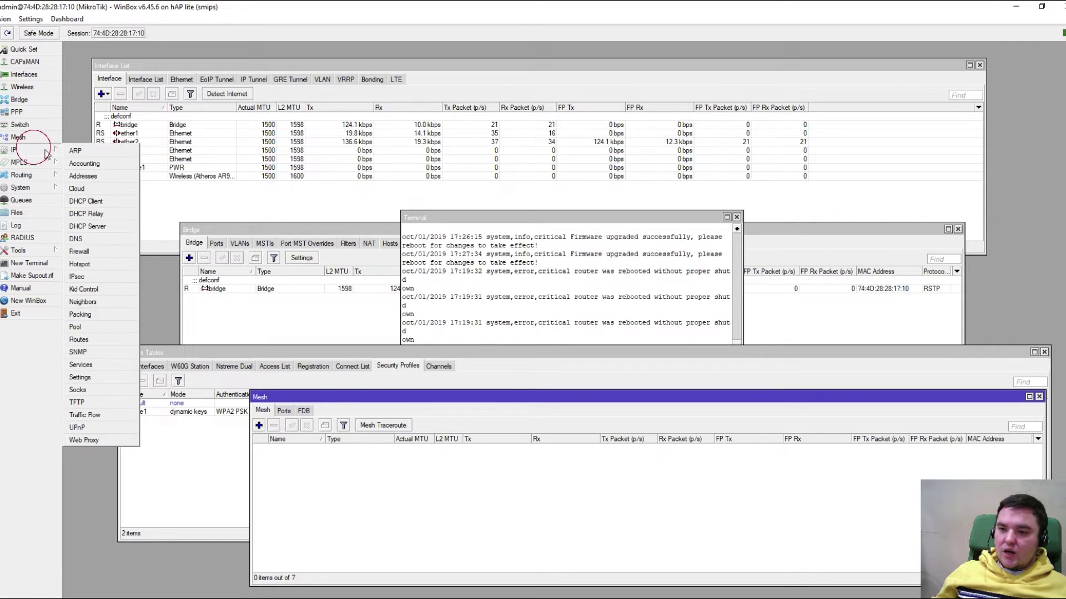
Show the Firewall NAT rules and start a new NAT rule
left_click(102, 252)
scroll(382, 347, "down", 2)
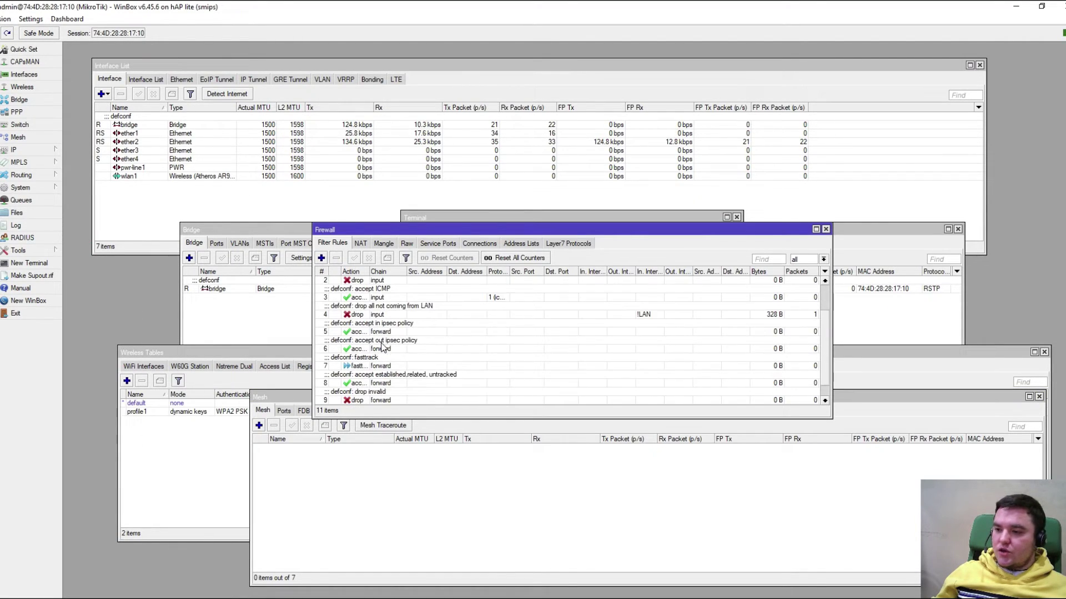
scroll(383, 347, "down", 1)
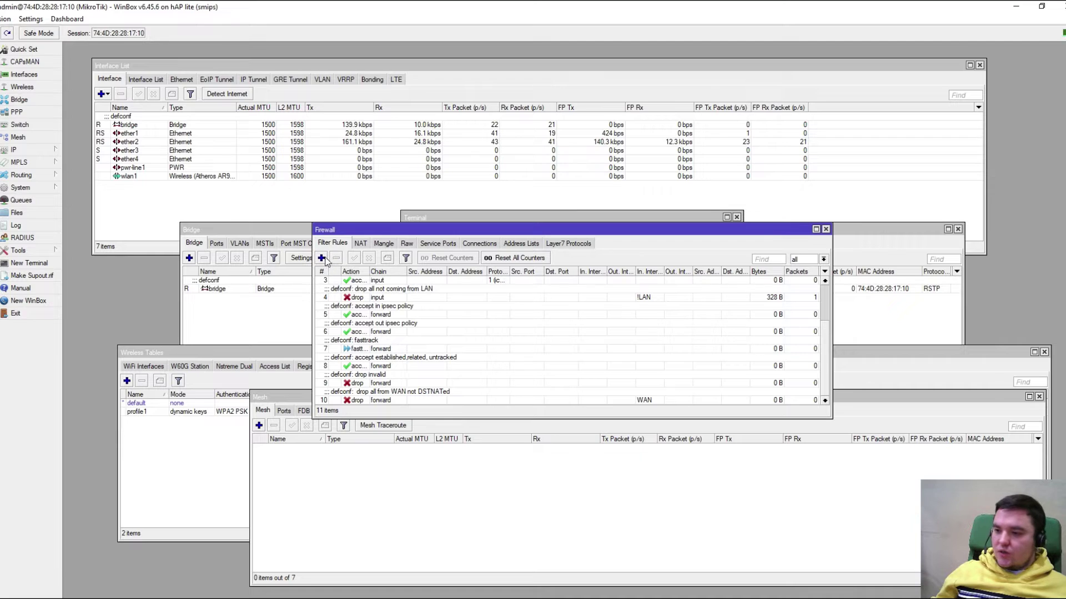
left_click(359, 244)
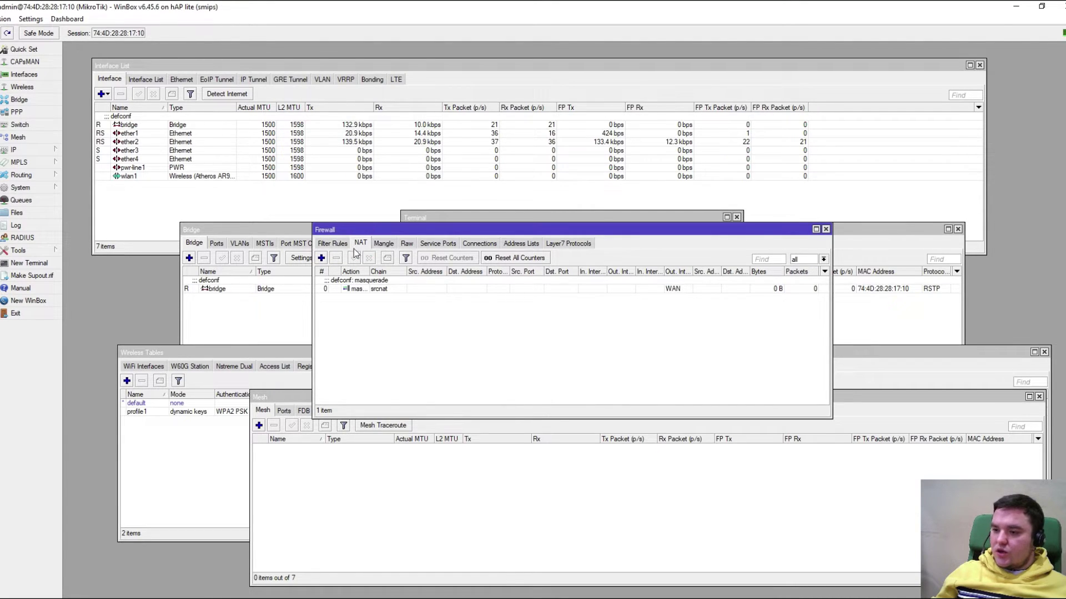
left_click(321, 257)
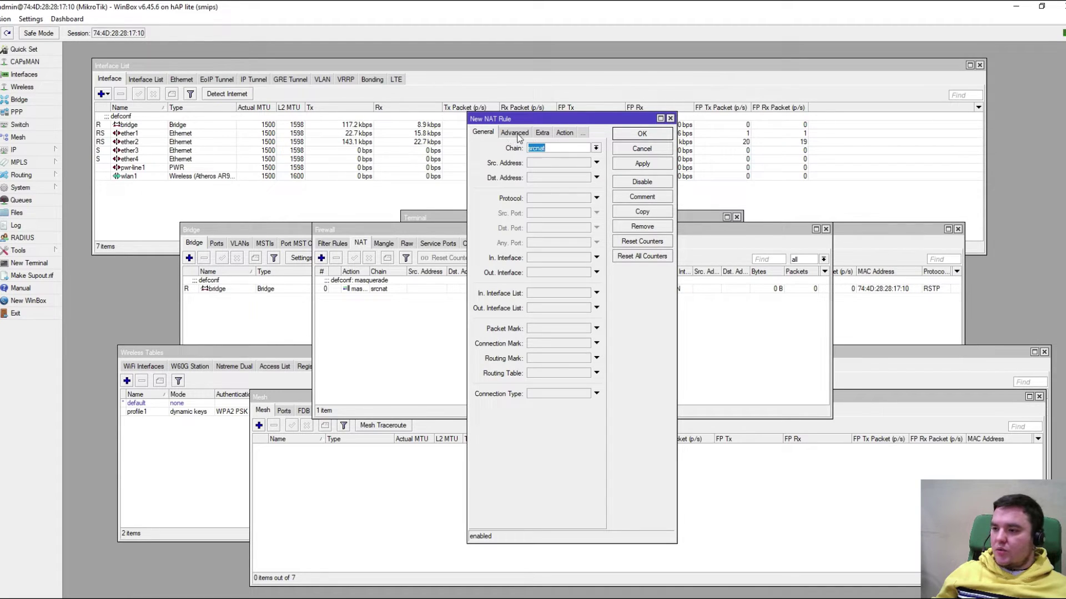
Browse the New NAT Rule's chain, Advanced, Extra, Action and Statistics tabs, then cancel without saving
left_click(595, 148)
left_click(595, 149)
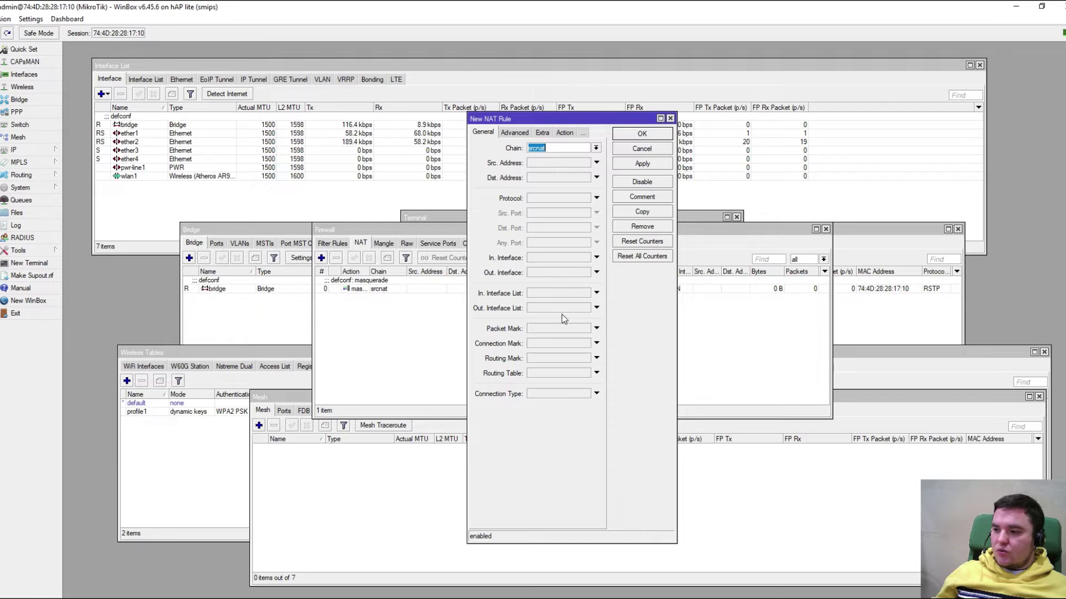
left_click(514, 132)
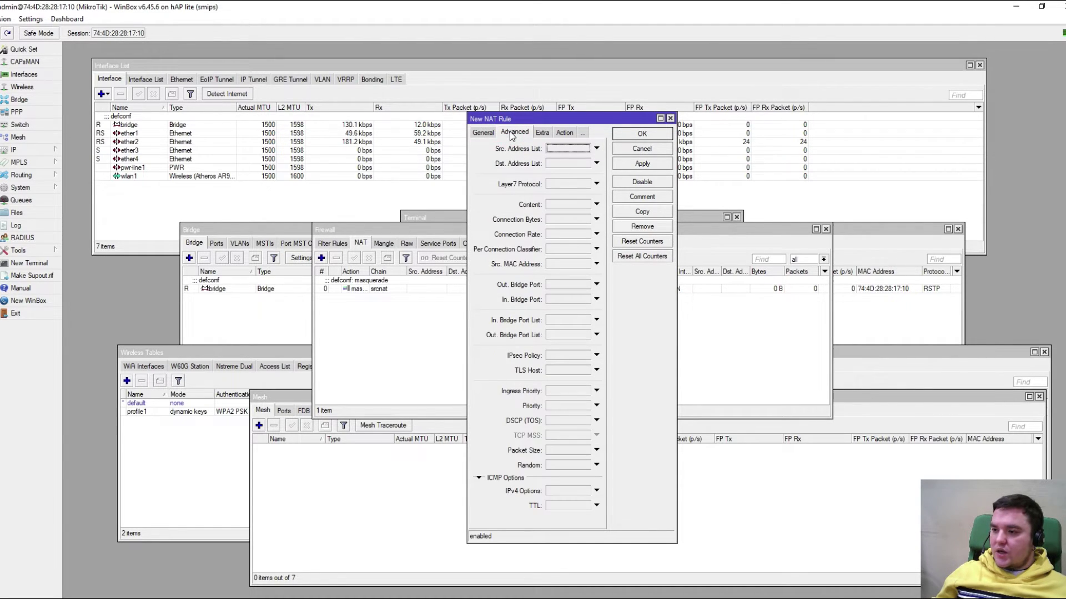
left_click(548, 136)
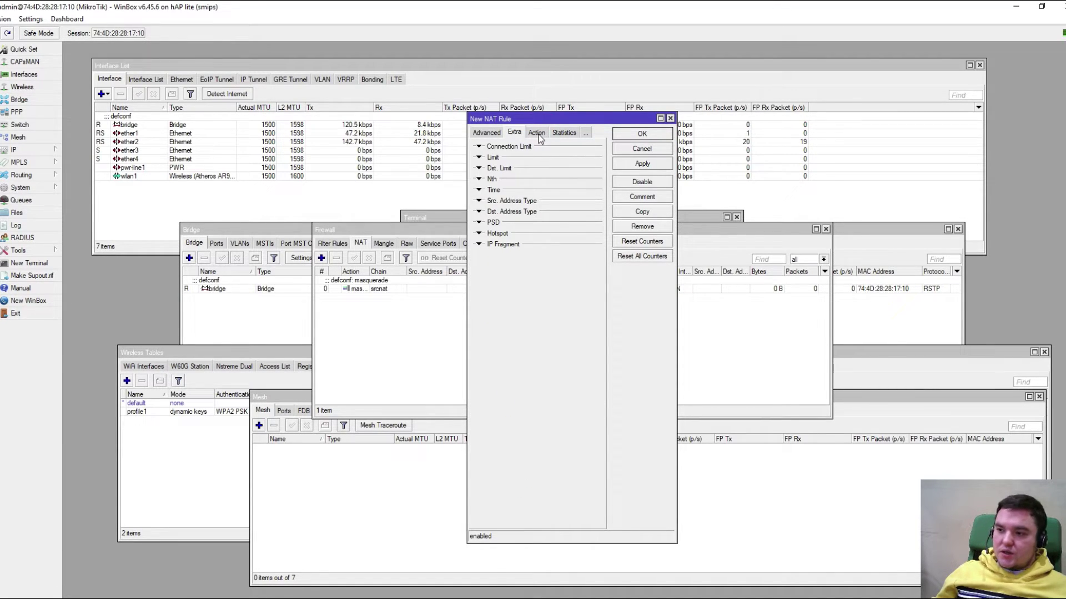
left_click(537, 134)
left_click(564, 134)
left_click(584, 134)
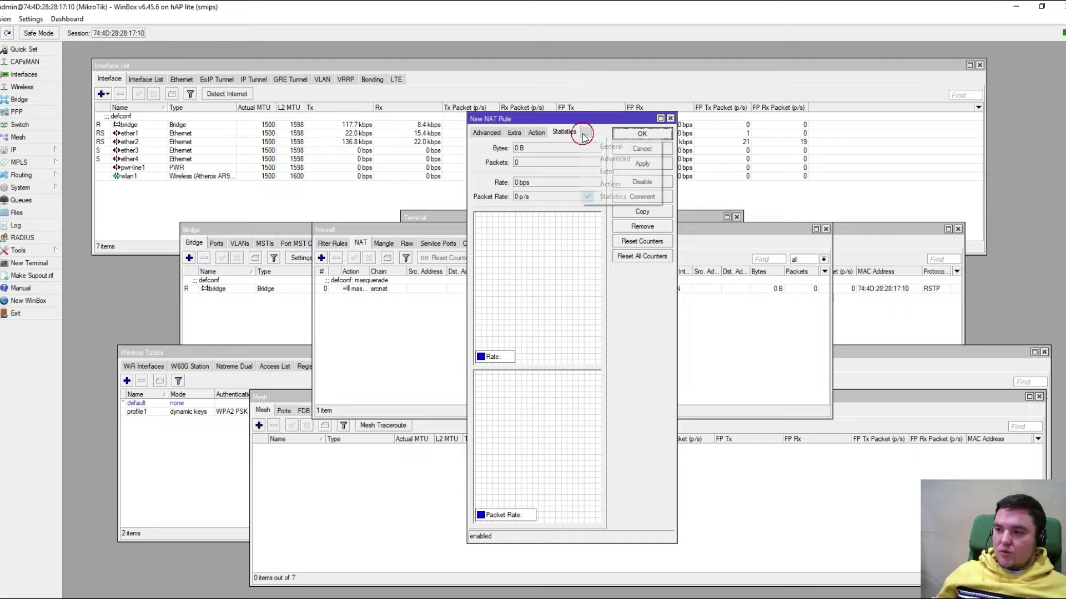
left_click(583, 134)
left_click(669, 151)
left_click(644, 149)
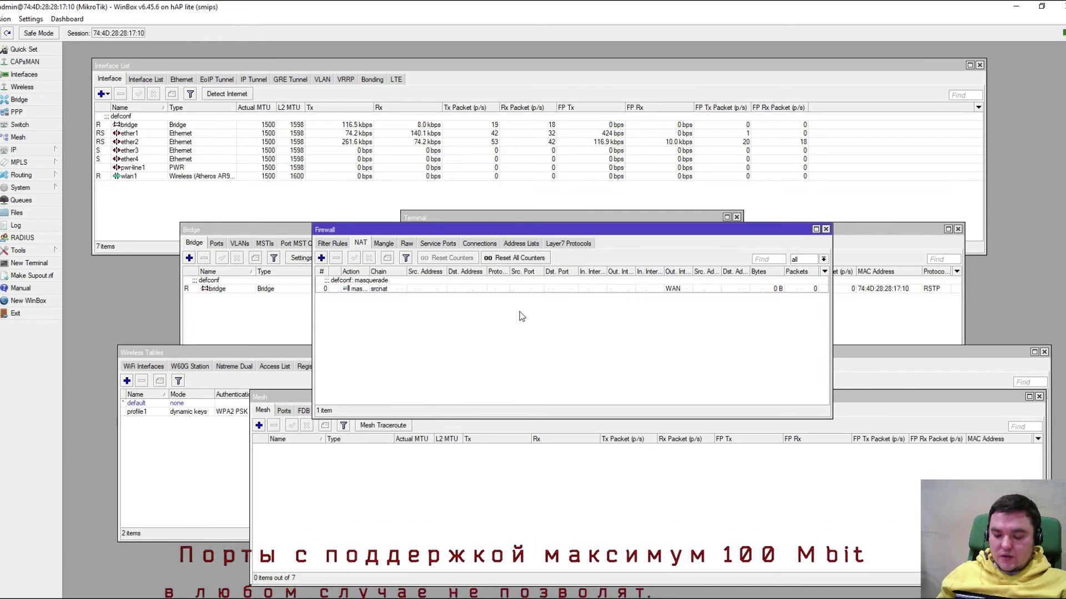
Show the wlan1 client in the Registration table and widen Rx Rate to read 144.4 Mbps
left_click(25, 87)
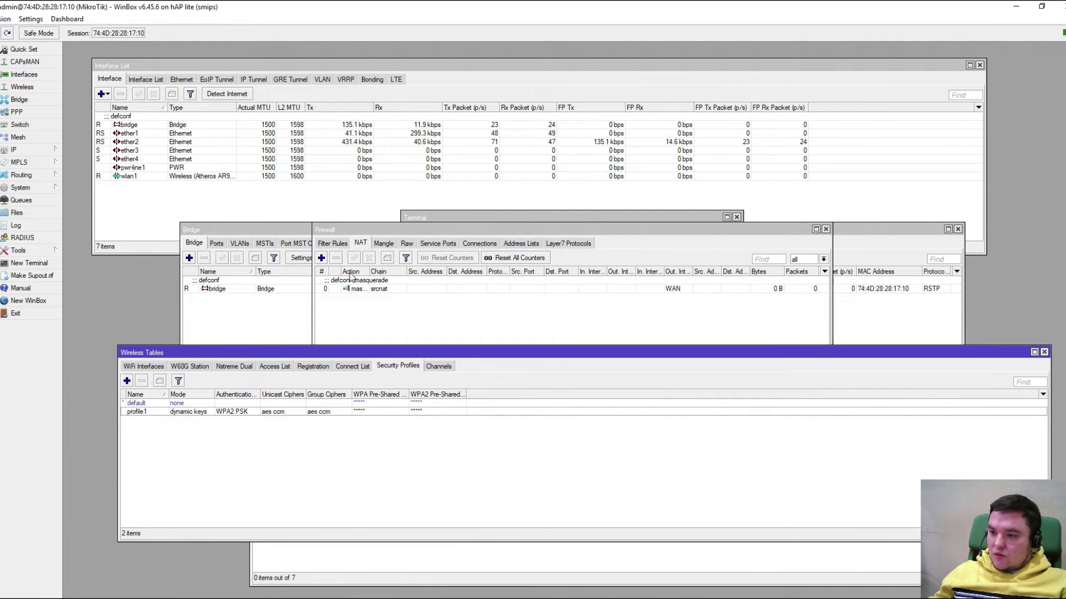
left_click(314, 366)
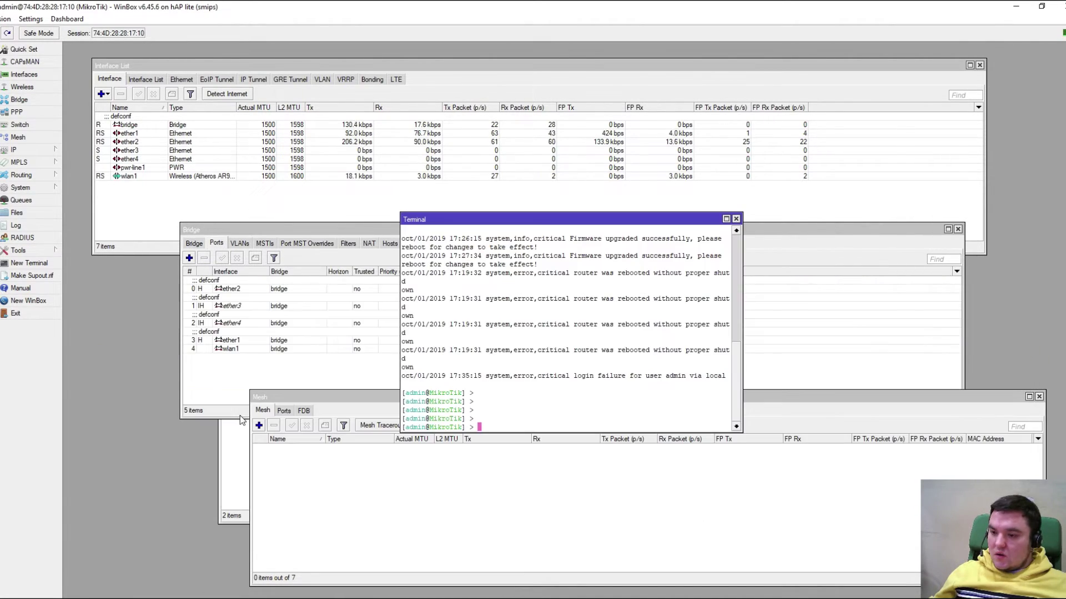
left_click(230, 444)
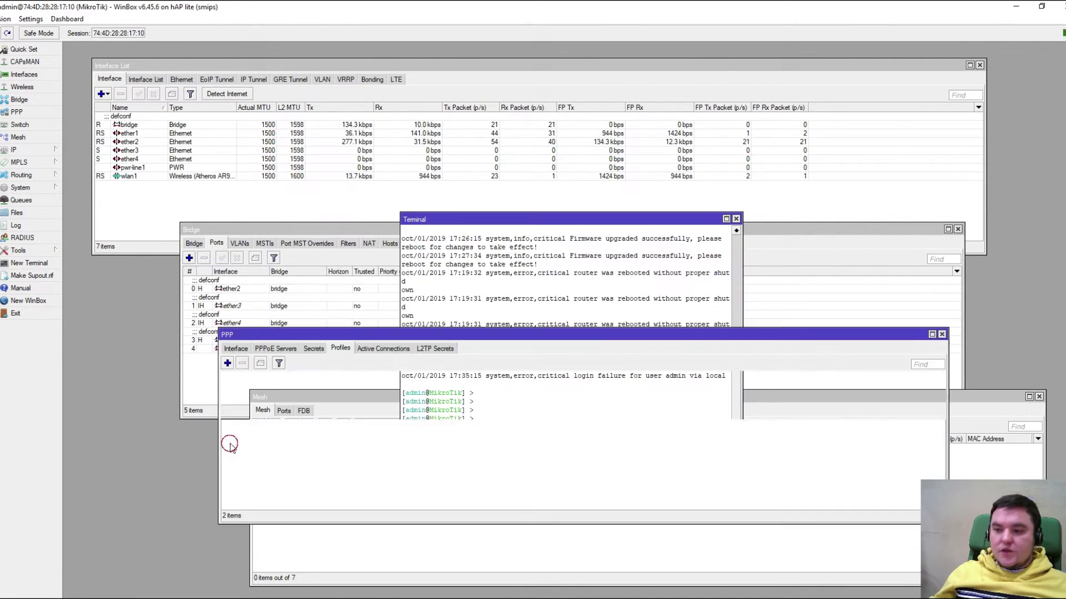
left_click(243, 217)
left_click(35, 88)
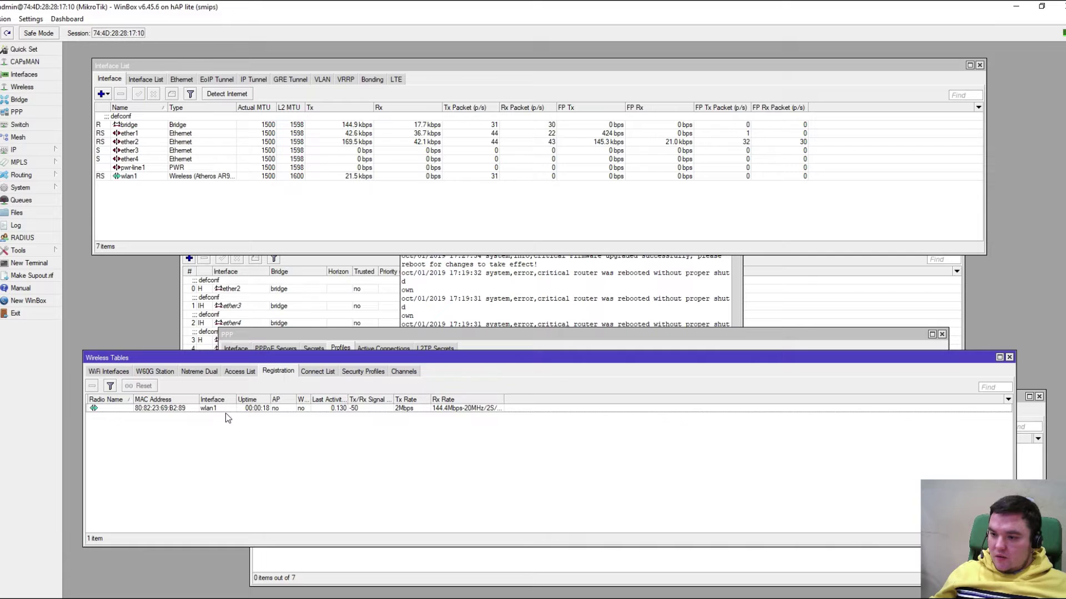
left_click(224, 409)
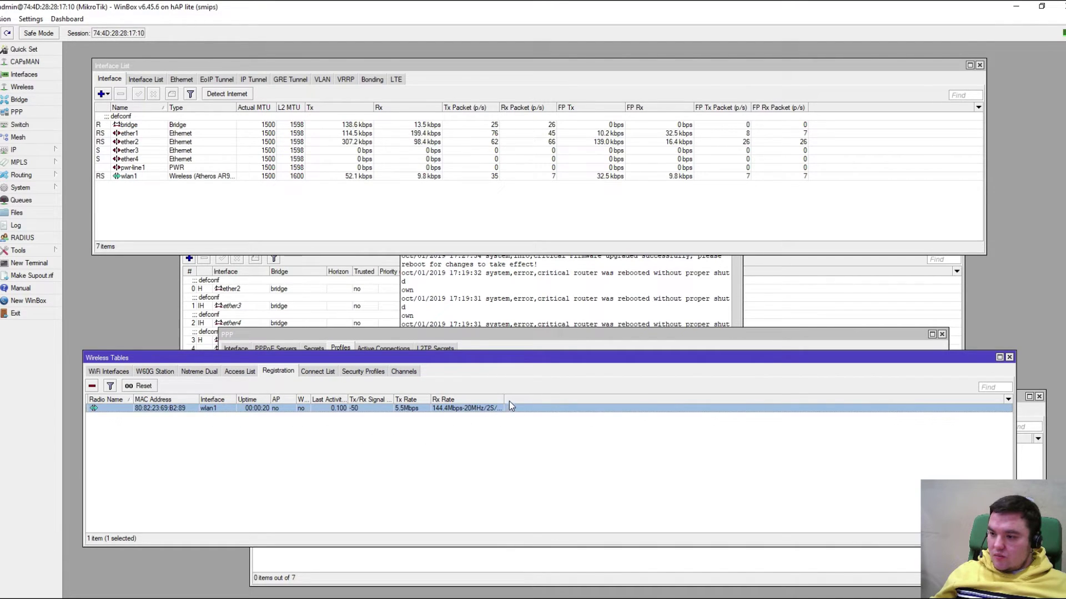
left_click_drag(503, 399, 535, 399)
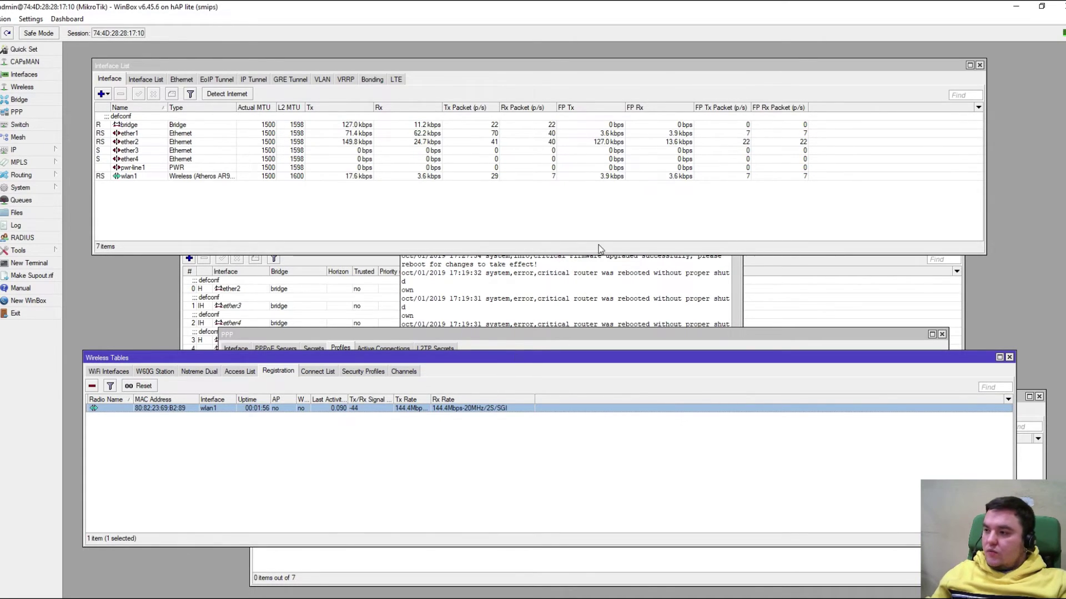
Run a speedtest.net test in the browser: 4 ms ping, 43.21 Mbps download, 94.33 Mbps upload
left_click(1015, 6)
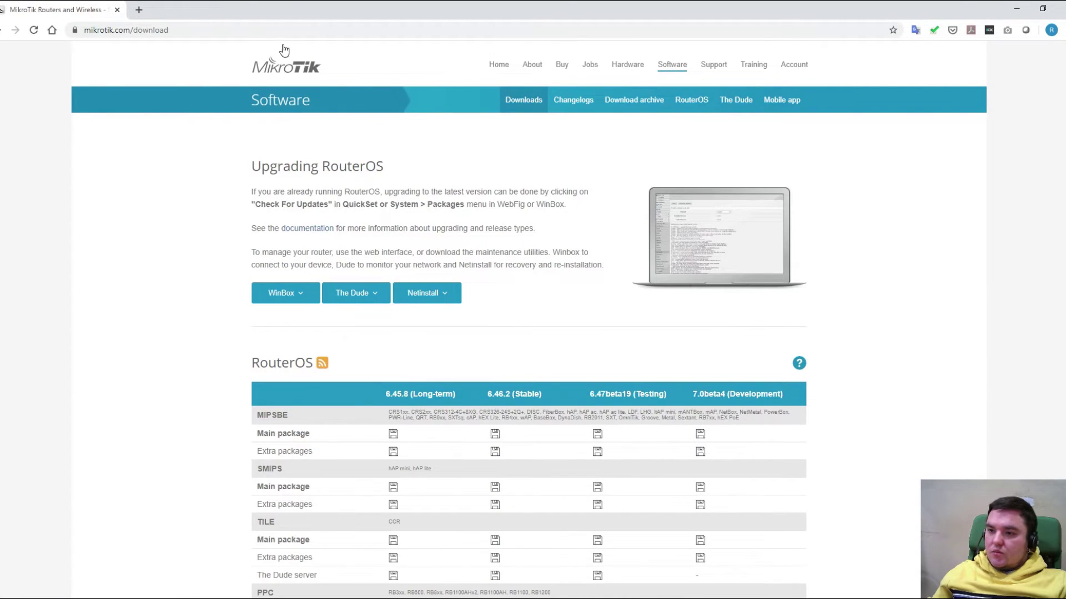
left_click(234, 32)
type("speedtest")
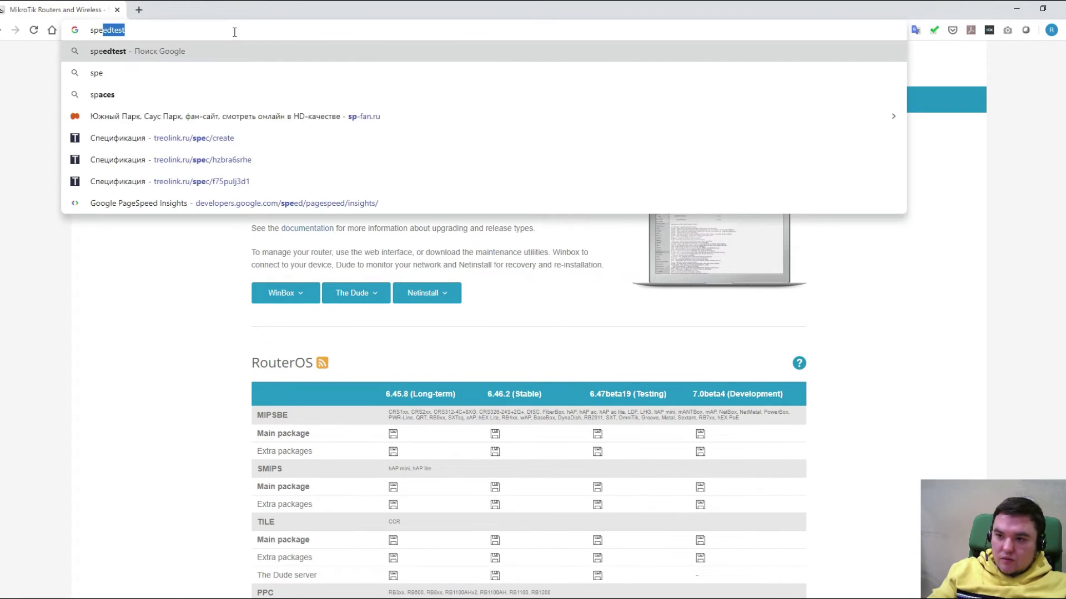
key("Return")
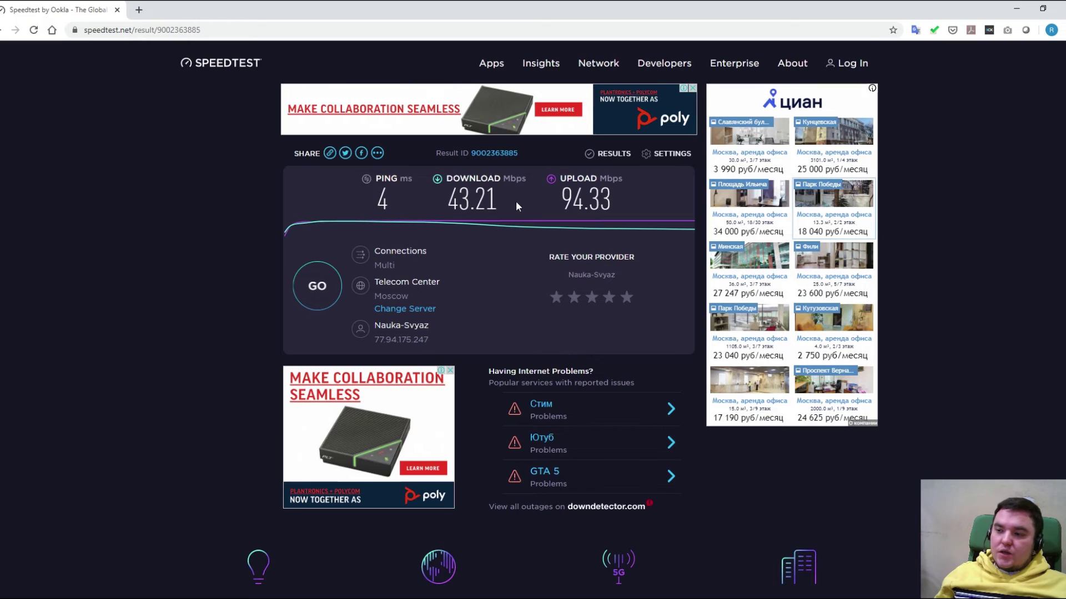
left_click_drag(501, 199, 447, 201)
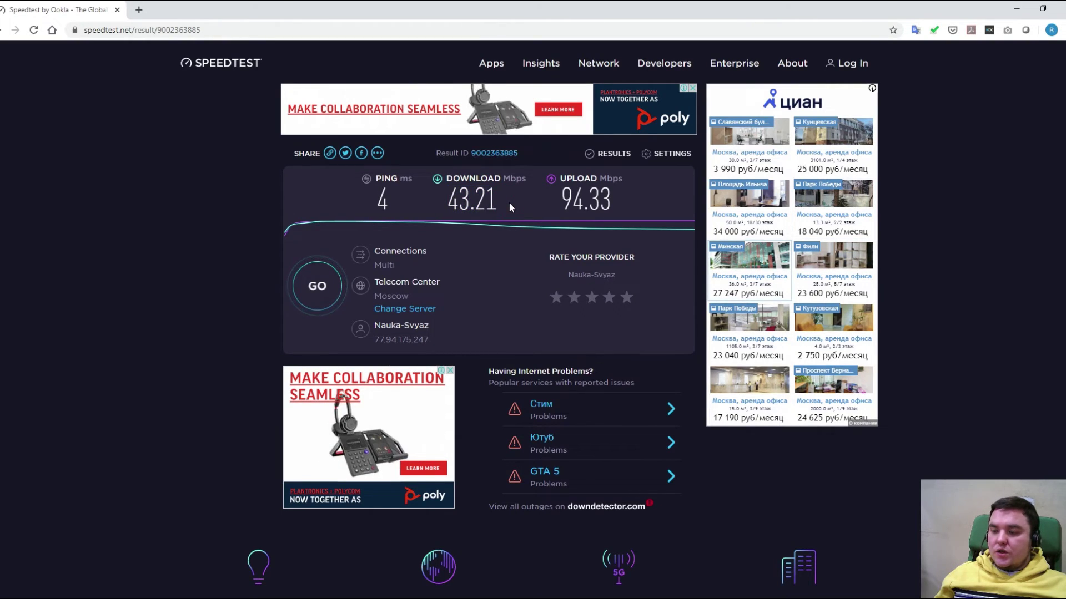
left_click(500, 209)
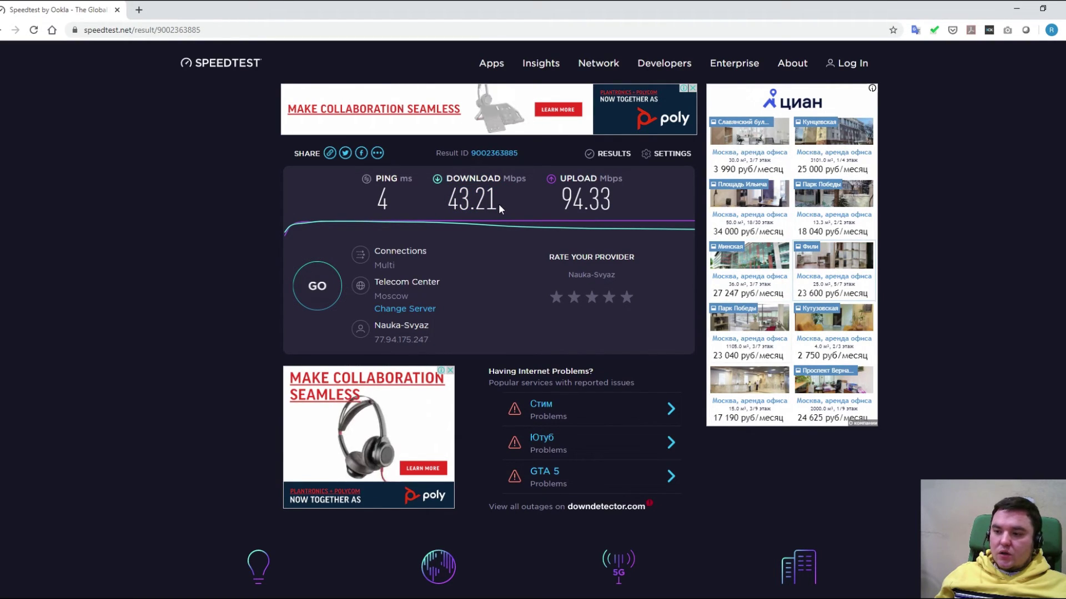